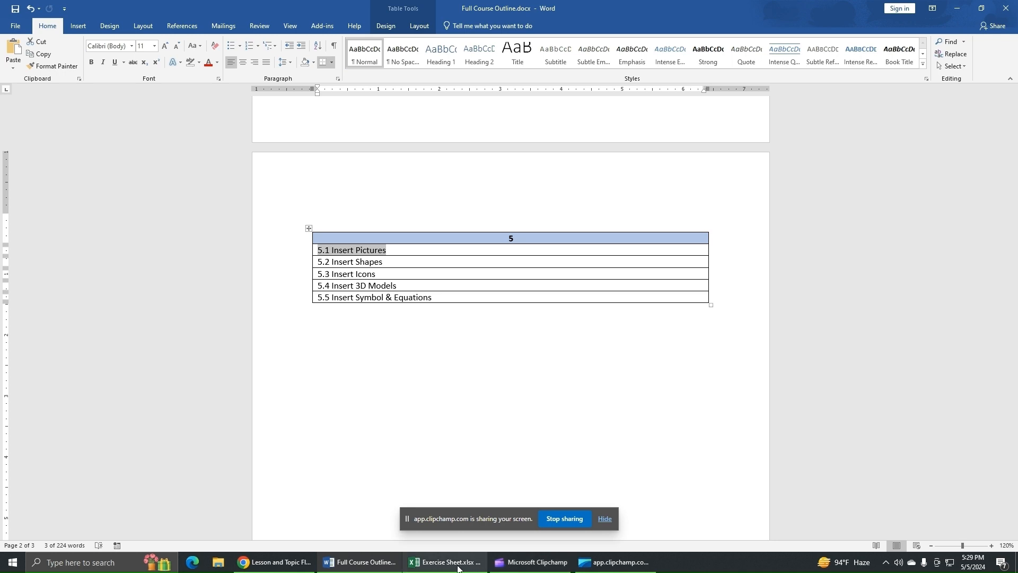
# Step: Switch to the Excel workbook and delete the three existing pictures around the Ideal School title on the Age sheet
pyautogui.click(457, 568)
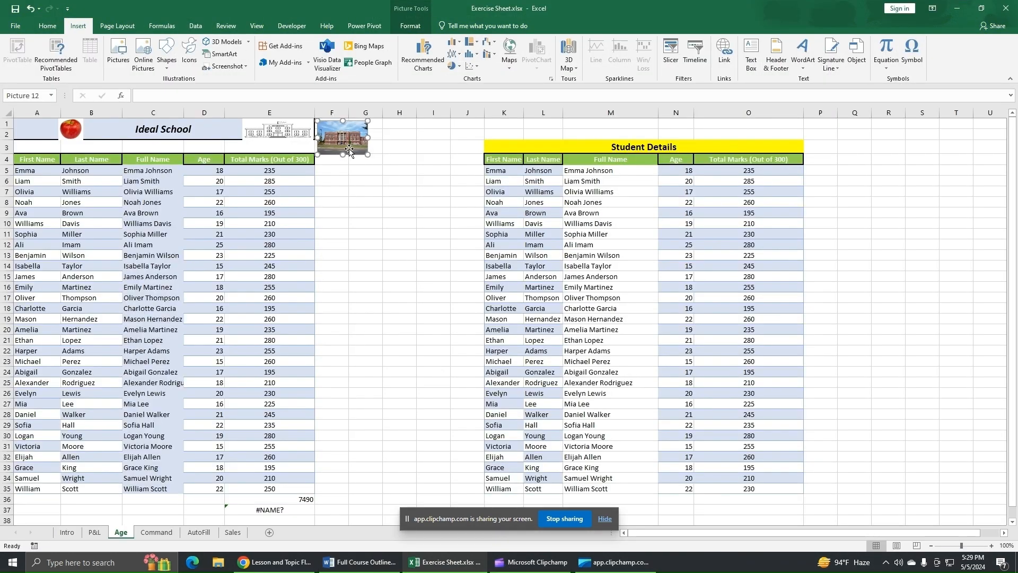
pyautogui.press('Delete')
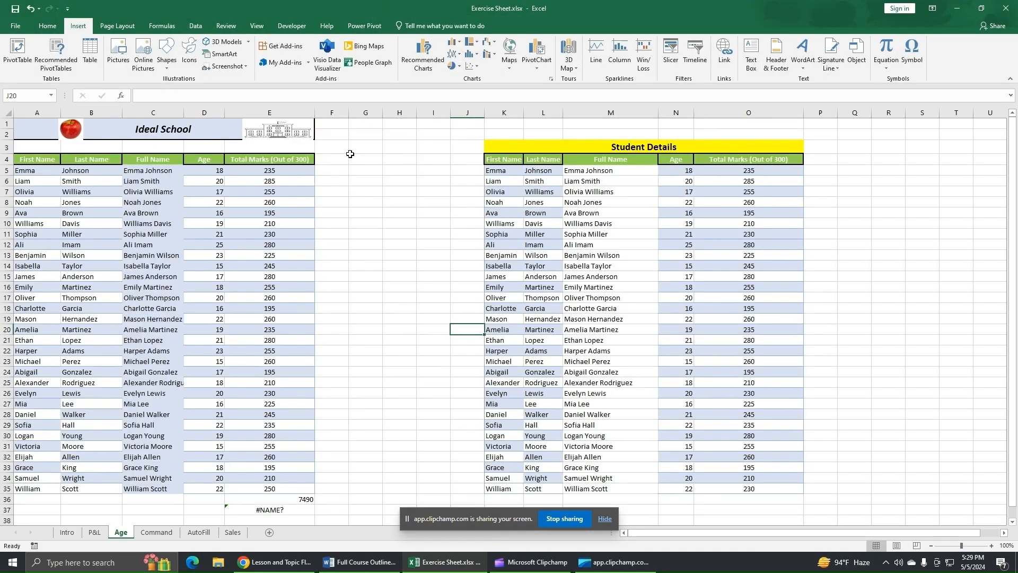
pyautogui.click(284, 132)
pyautogui.press('Delete')
pyautogui.click(70, 128)
pyautogui.press('Delete')
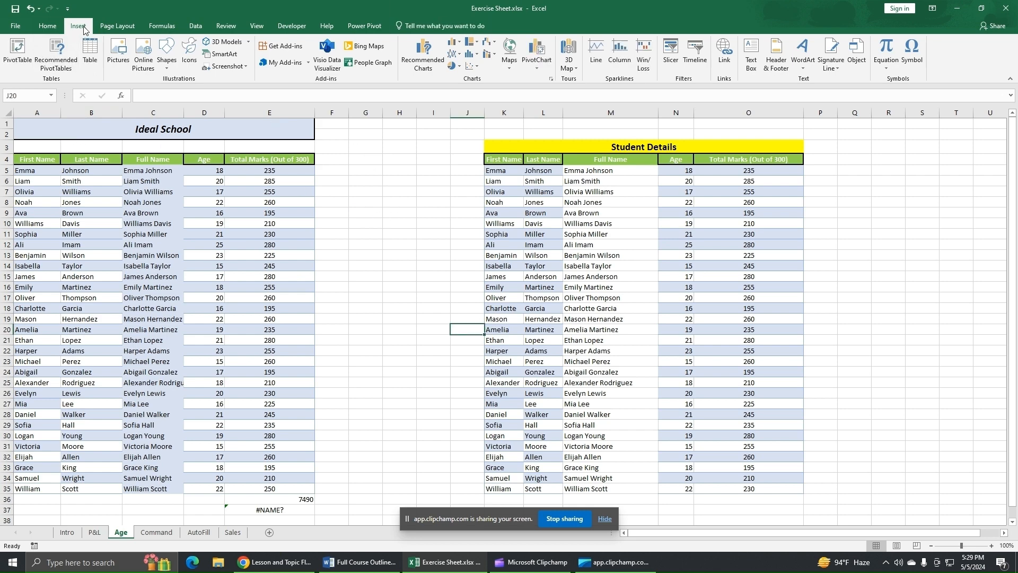
# Step: Insert the picture School image.jpg from the Desktop folder
pyautogui.click(118, 53)
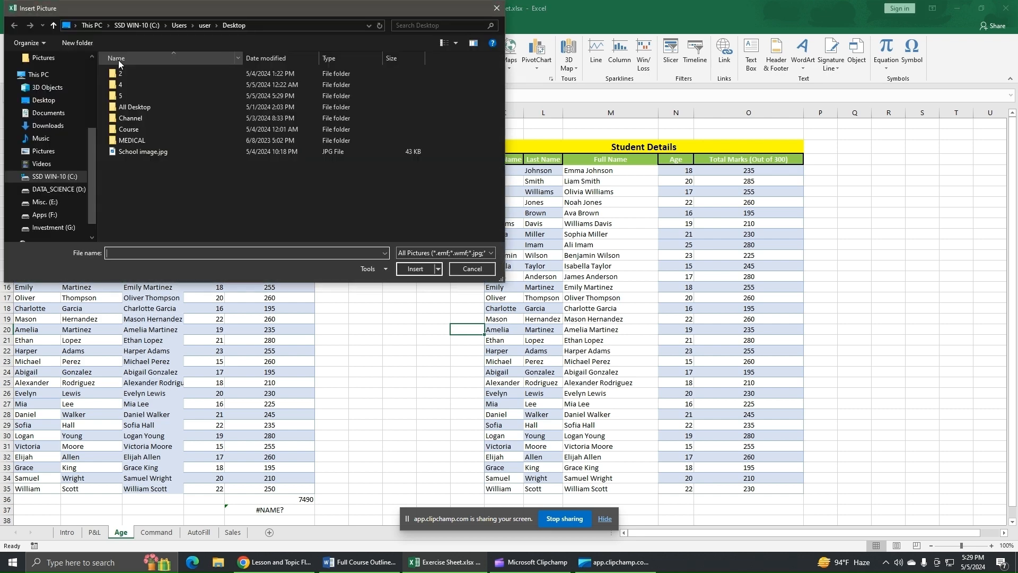
pyautogui.click(52, 102)
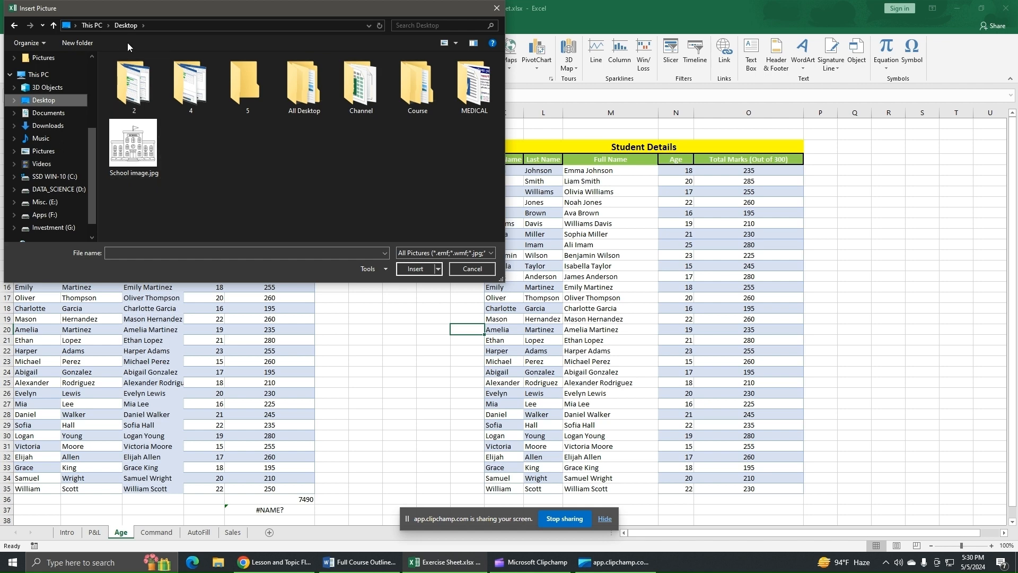
pyautogui.click(134, 146)
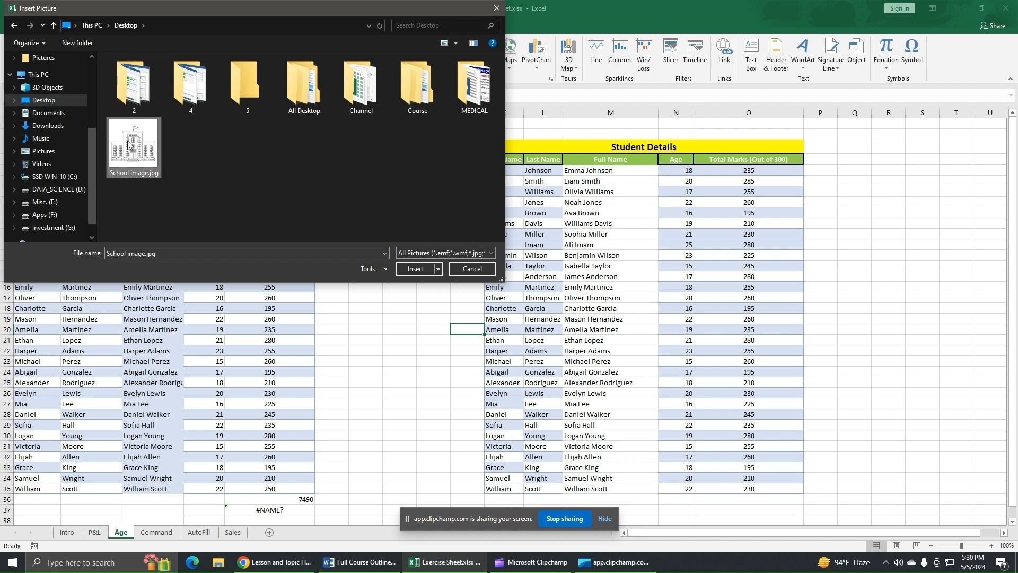
pyautogui.click(410, 273)
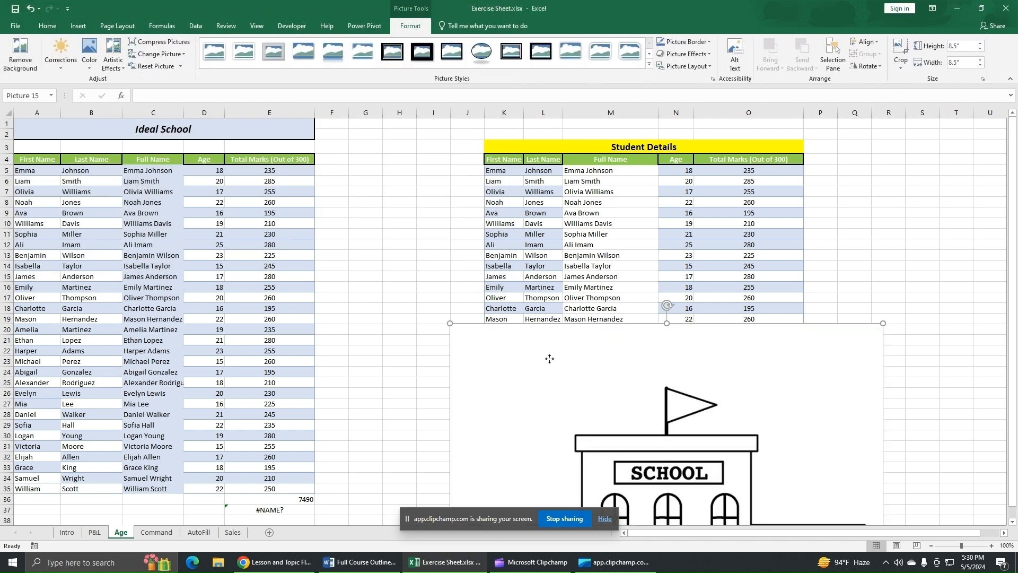
# Step: Move the school drawing up beside the Ideal School title and shrink it to fit the title row
pyautogui.moveTo(550, 358); pyautogui.dragTo(331, 174)
pyautogui.moveTo(223, 123)
pyautogui.mouseDown()
pyautogui.moveTo(474, 307)
pyautogui.moveTo(306, 159)
pyautogui.moveTo(475, 342)
pyautogui.moveTo(400, 255)
pyautogui.moveTo(306, 179)
pyautogui.moveTo(285, 149)
pyautogui.moveTo(291, 140)
pyautogui.moveTo(212, 130)
pyautogui.mouseUp()
pyautogui.click(403, 195)
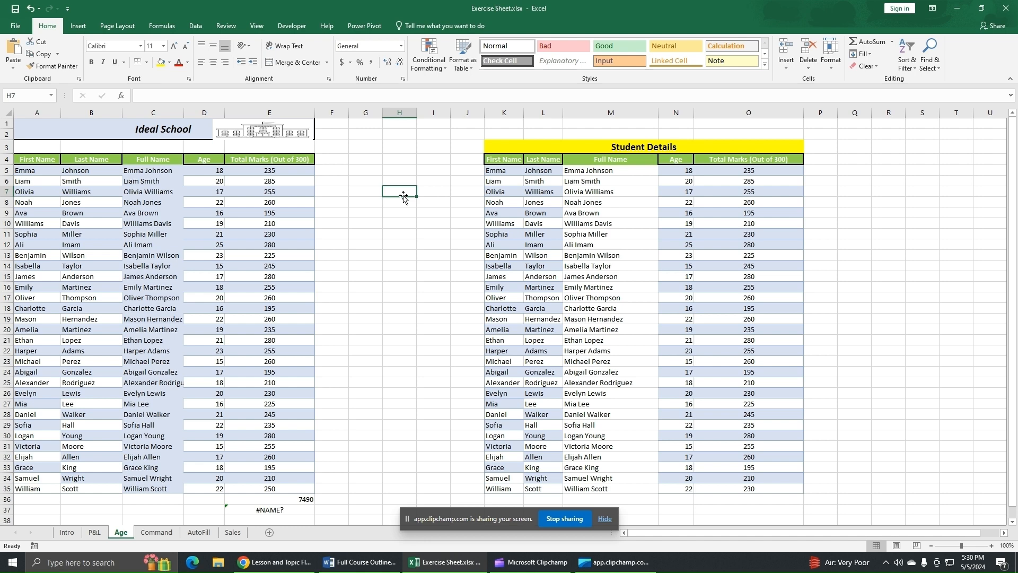
# Step: Insert an apple photo from the Apple category of Online Pictures
pyautogui.click(78, 27)
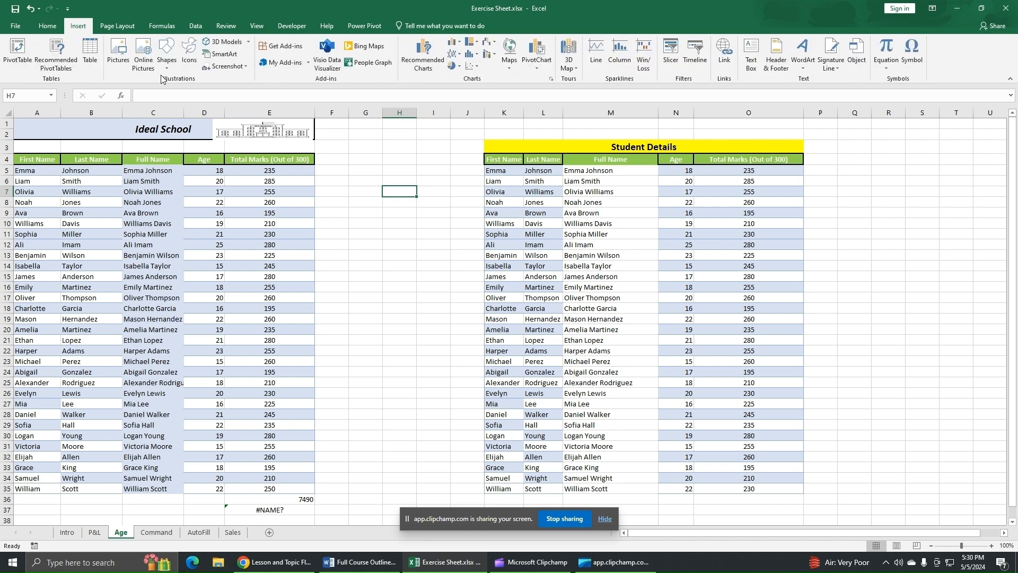
pyautogui.click(145, 64)
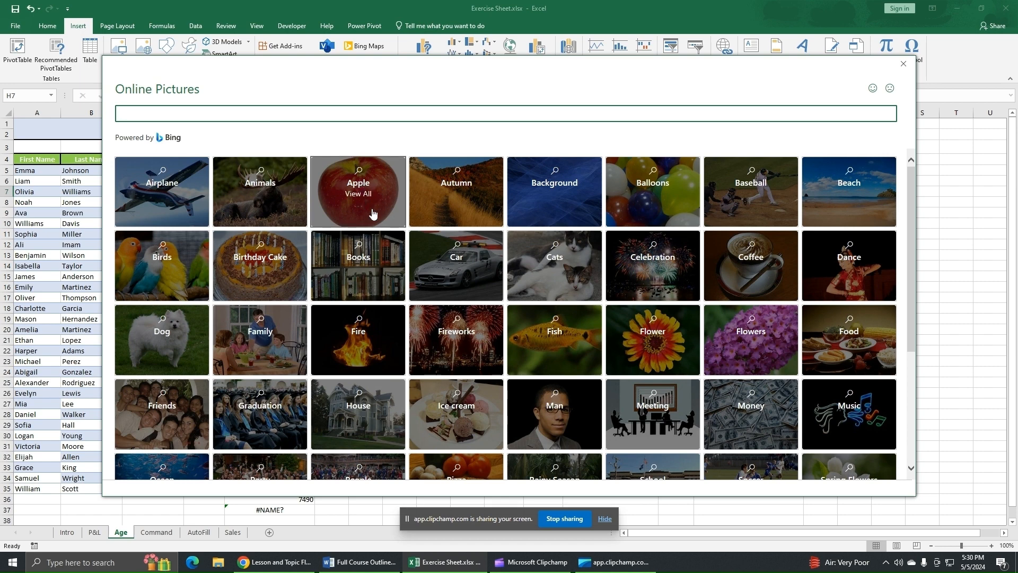
pyautogui.click(373, 213)
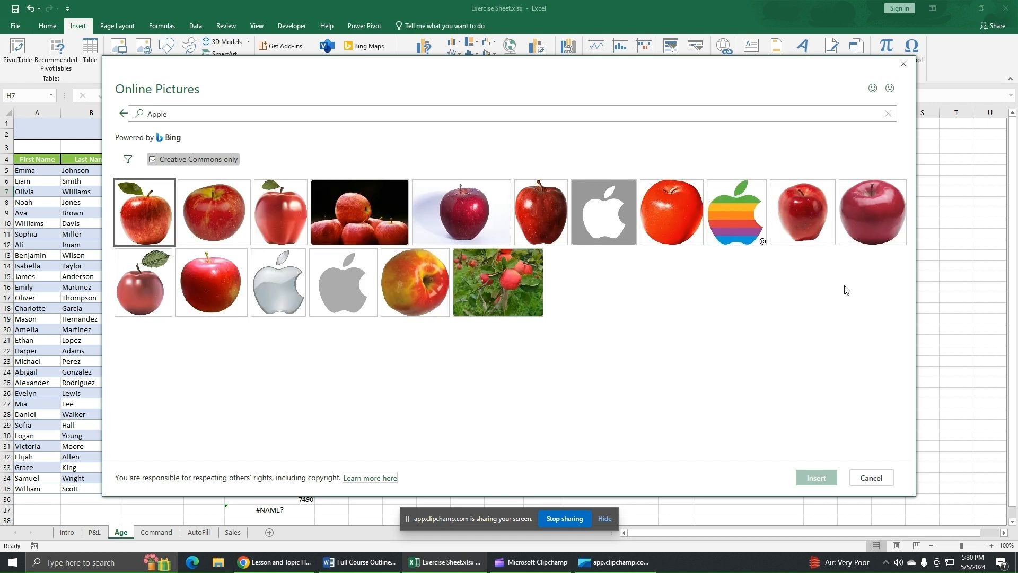
pyautogui.click(220, 220)
pyautogui.click(808, 486)
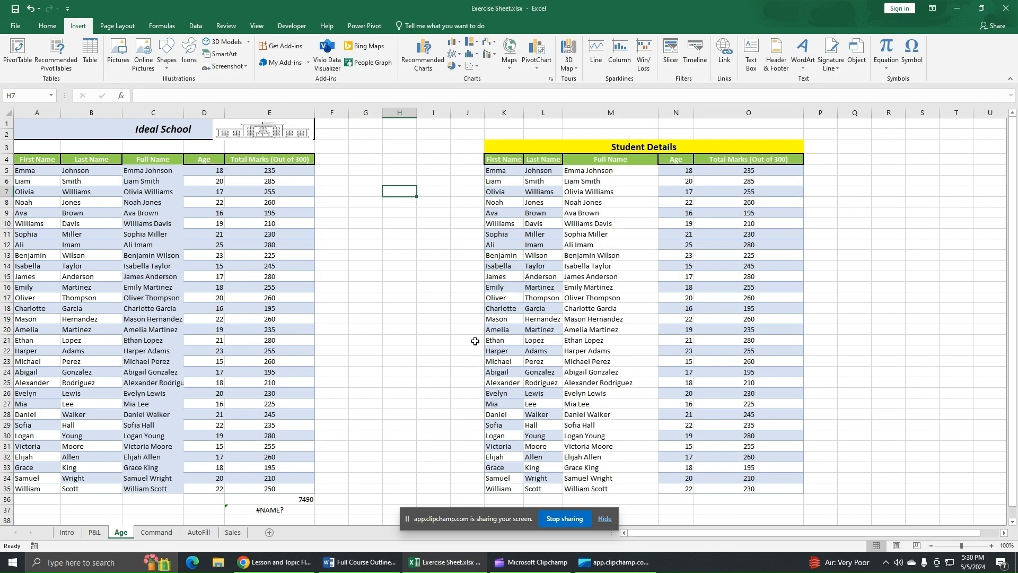
# Step: Shrink the apple photo and place it in columns G to I near the top of the sheet
pyautogui.moveTo(525, 316); pyautogui.dragTo(432, 286)
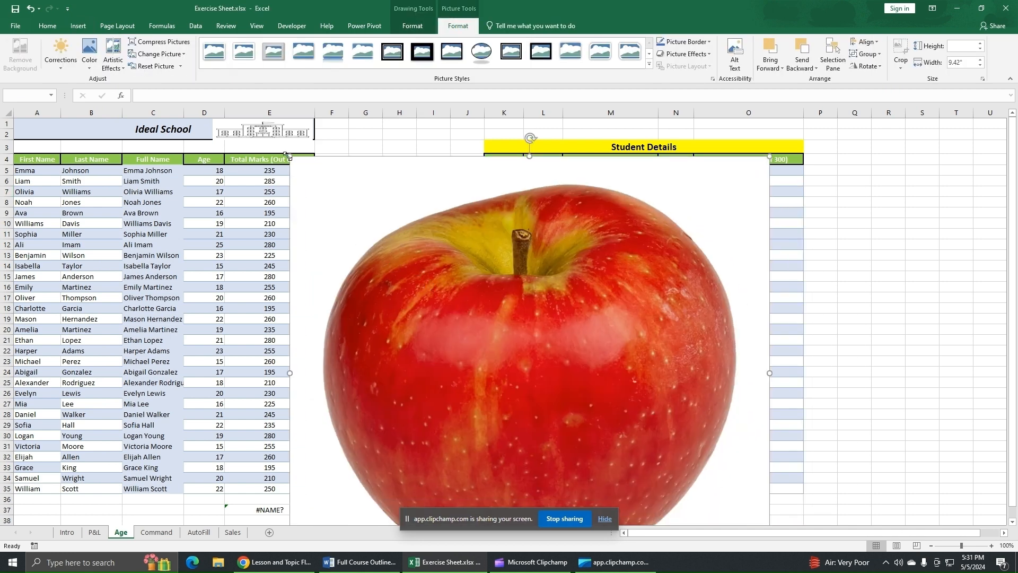
pyautogui.moveTo(290, 156); pyautogui.dragTo(524, 361)
pyautogui.moveTo(603, 417); pyautogui.dragTo(361, 228)
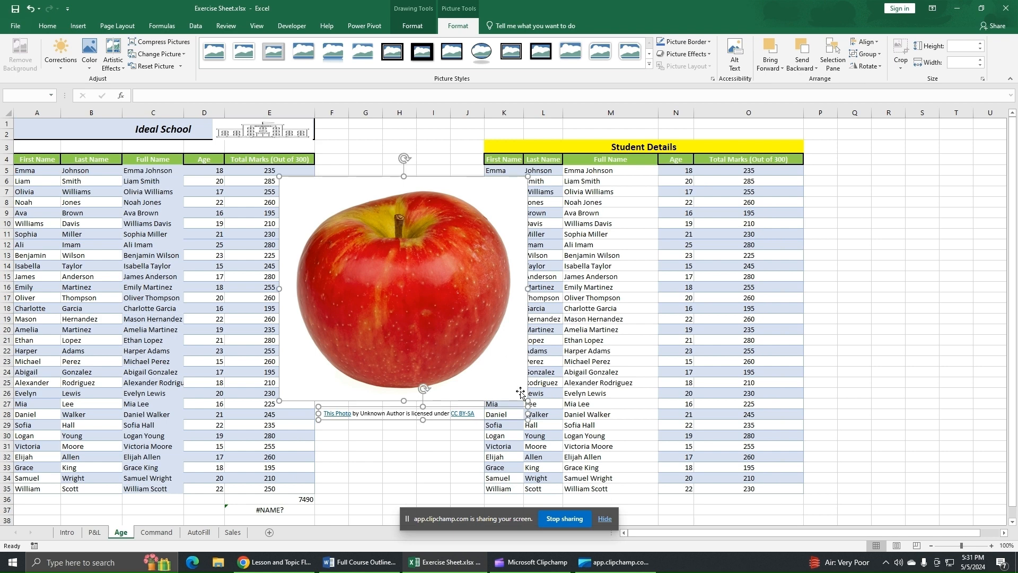
pyautogui.moveTo(524, 398); pyautogui.dragTo(440, 207)
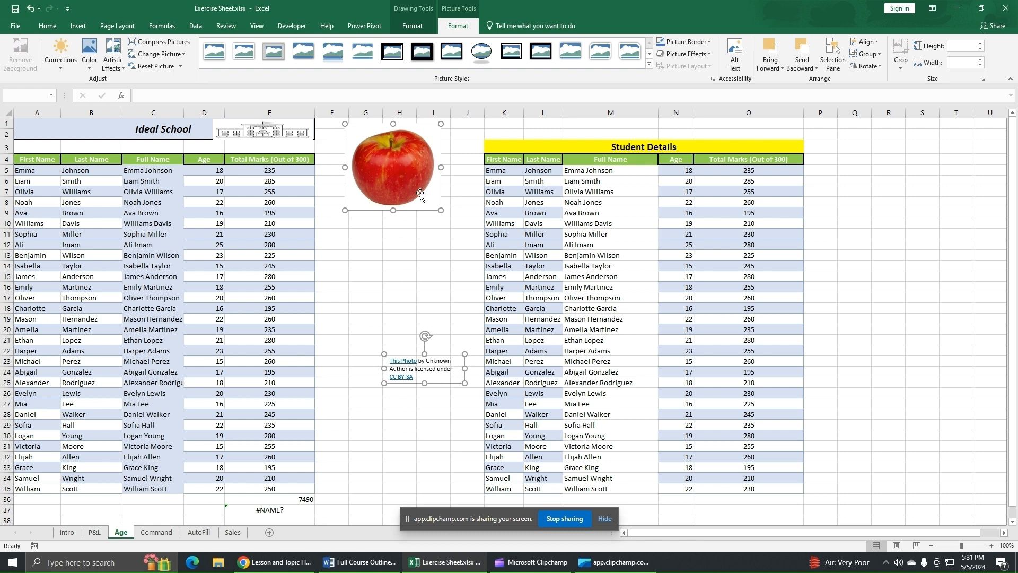
pyautogui.click(403, 276)
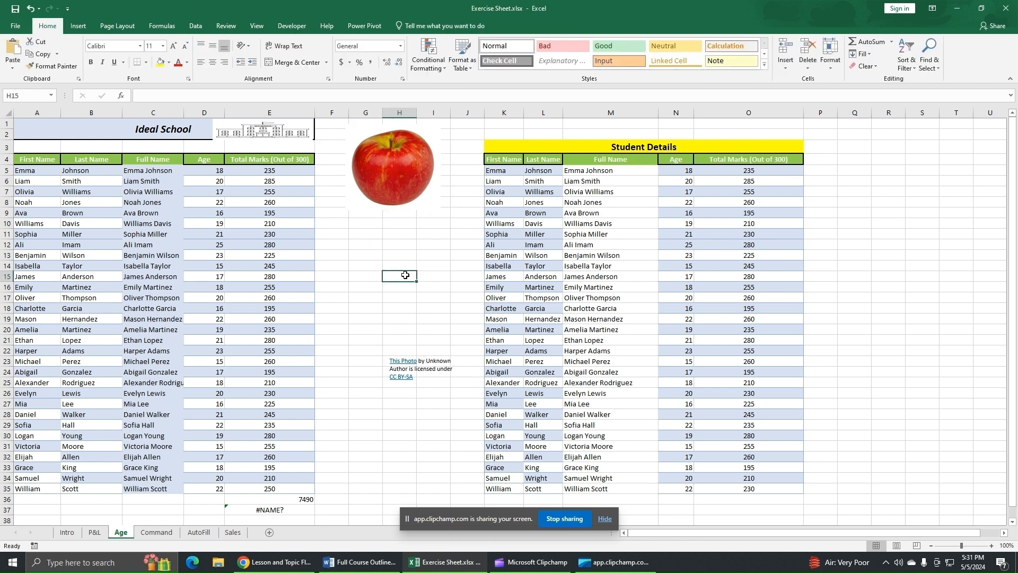
# Step: Delete the apple photo's attribution caption text box
pyautogui.click(445, 377)
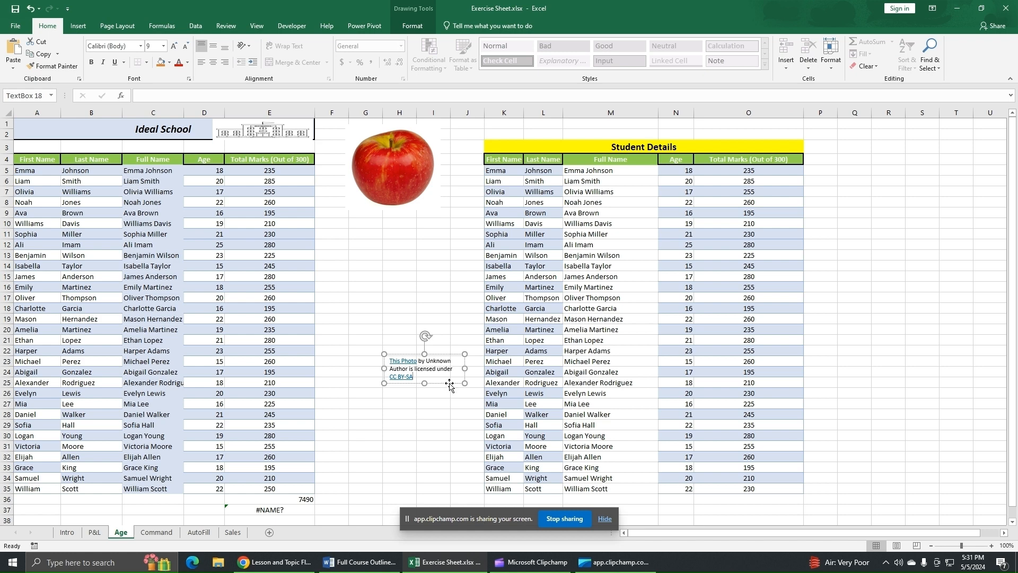
pyautogui.click(449, 383)
pyautogui.press('Delete')
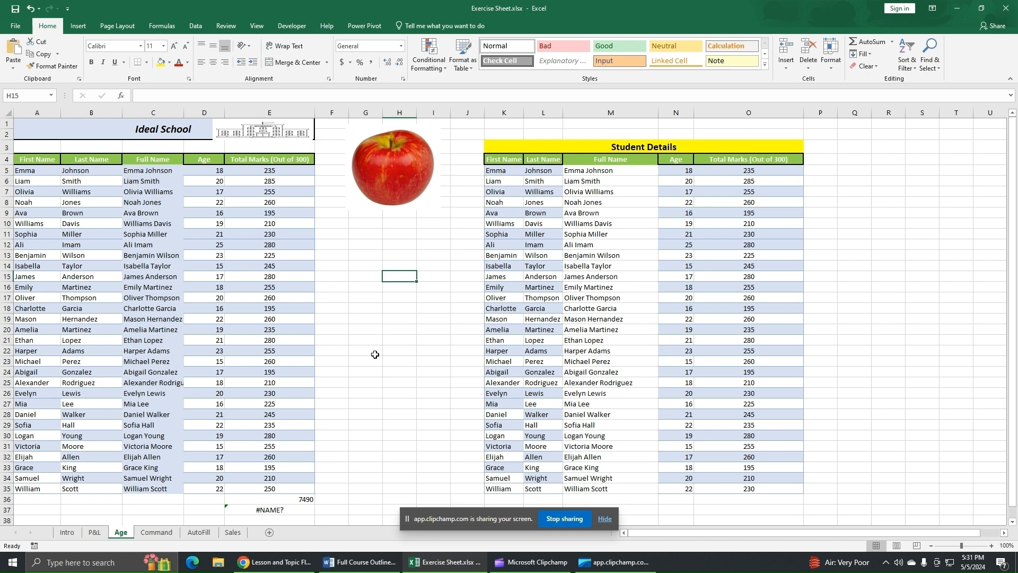
# Step: Open Online Pictures and search for School pictures
pyautogui.click(77, 26)
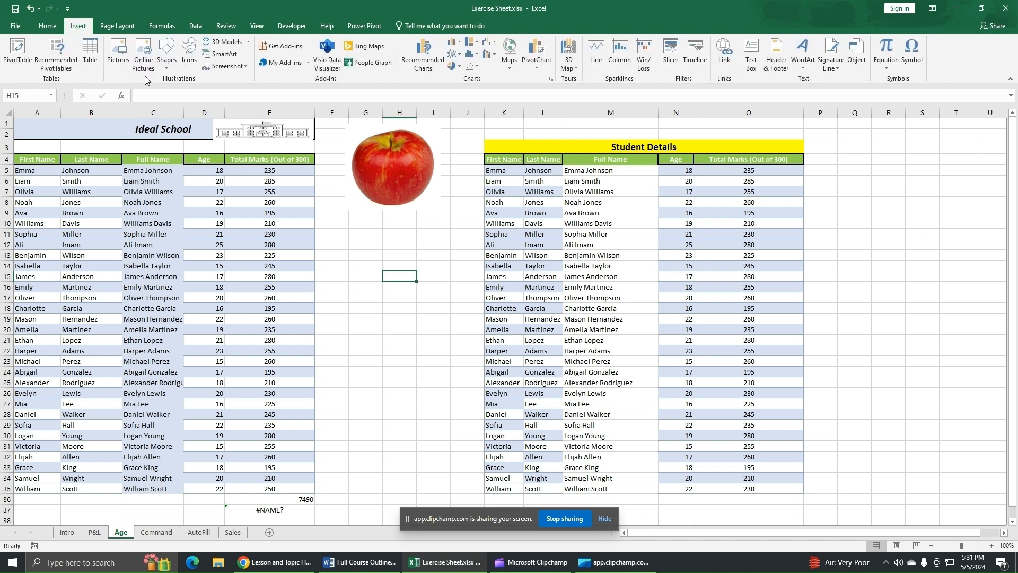
pyautogui.click(144, 59)
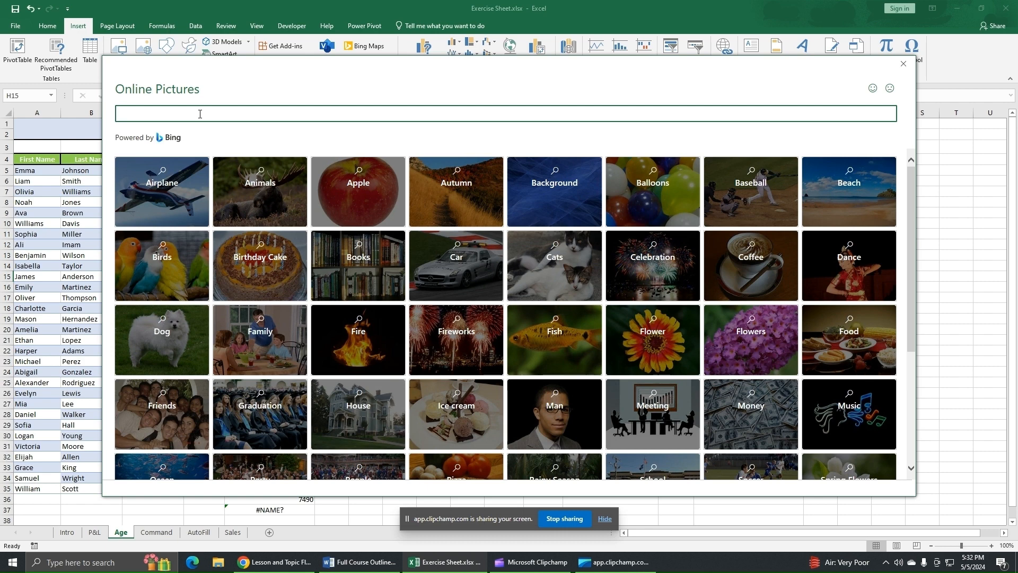
pyautogui.write('School pictures')
pyautogui.press('Return')
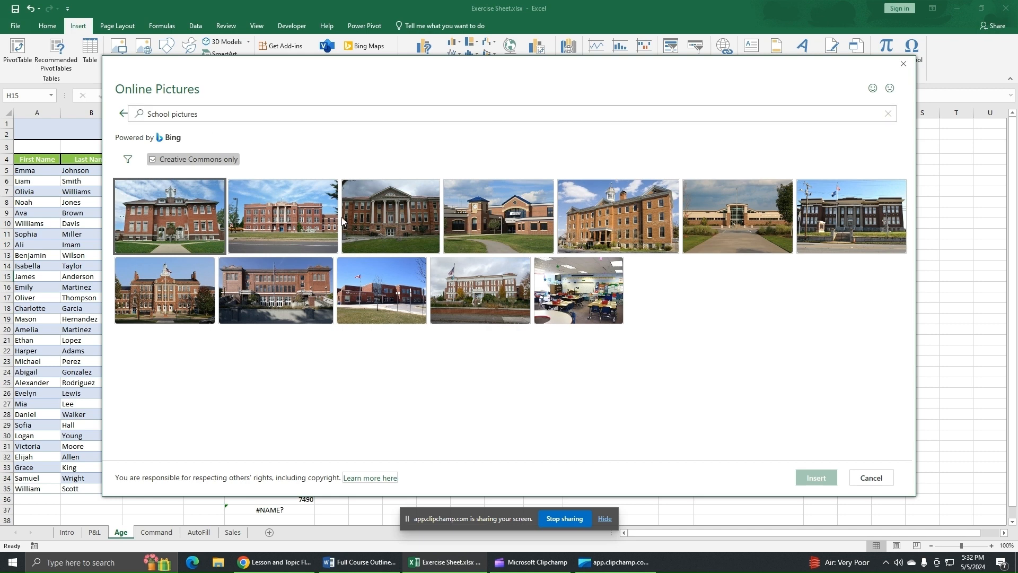
# Step: Insert the second school building photo from the search results
pyautogui.click(261, 230)
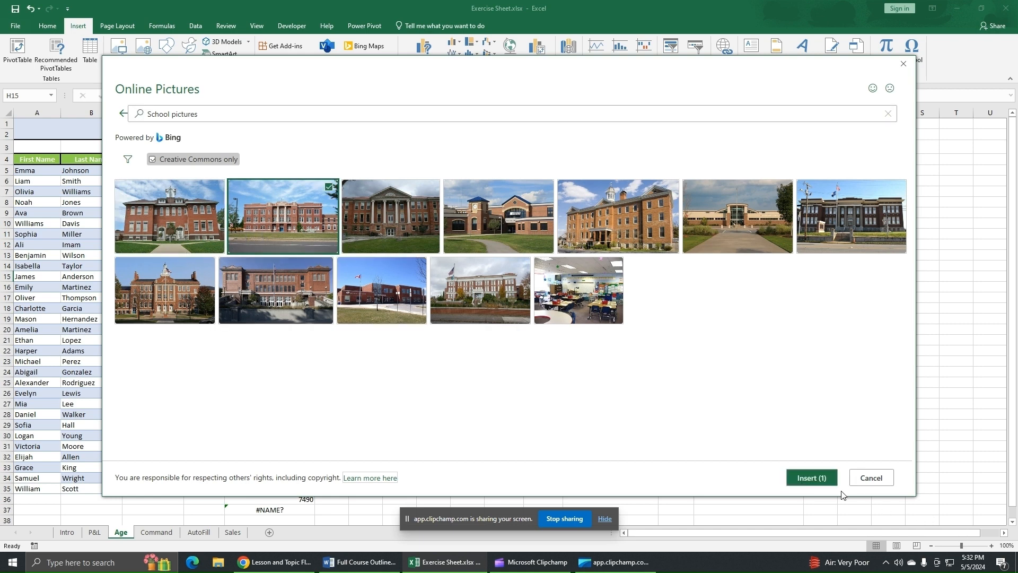
pyautogui.click(377, 236)
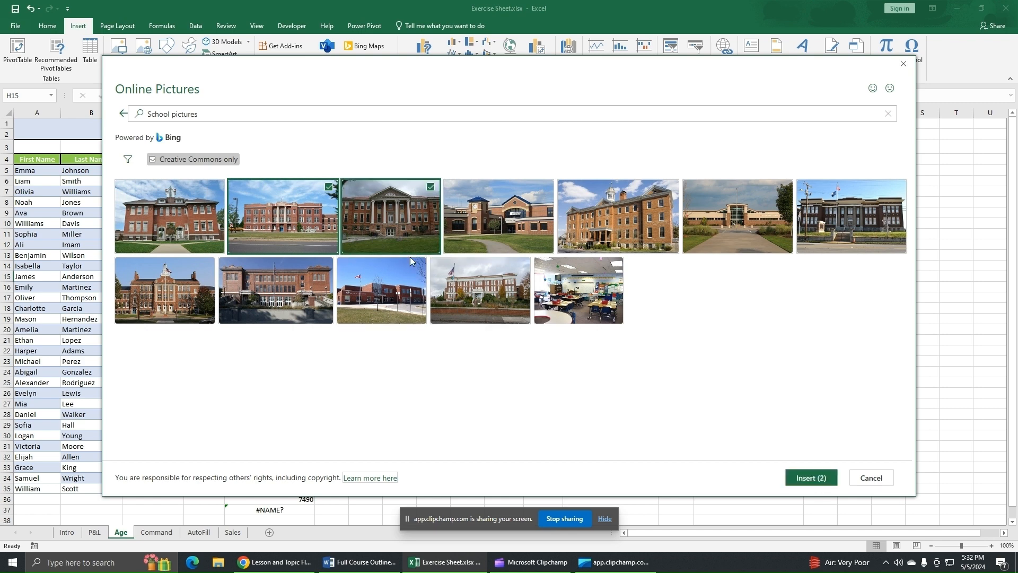
pyautogui.click(493, 229)
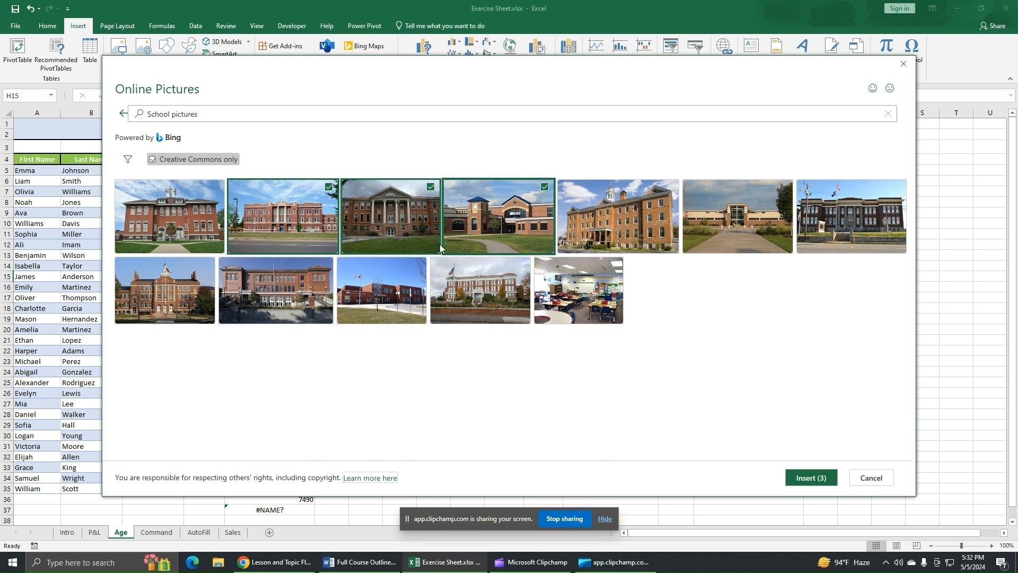
pyautogui.click(479, 225)
pyautogui.click(407, 240)
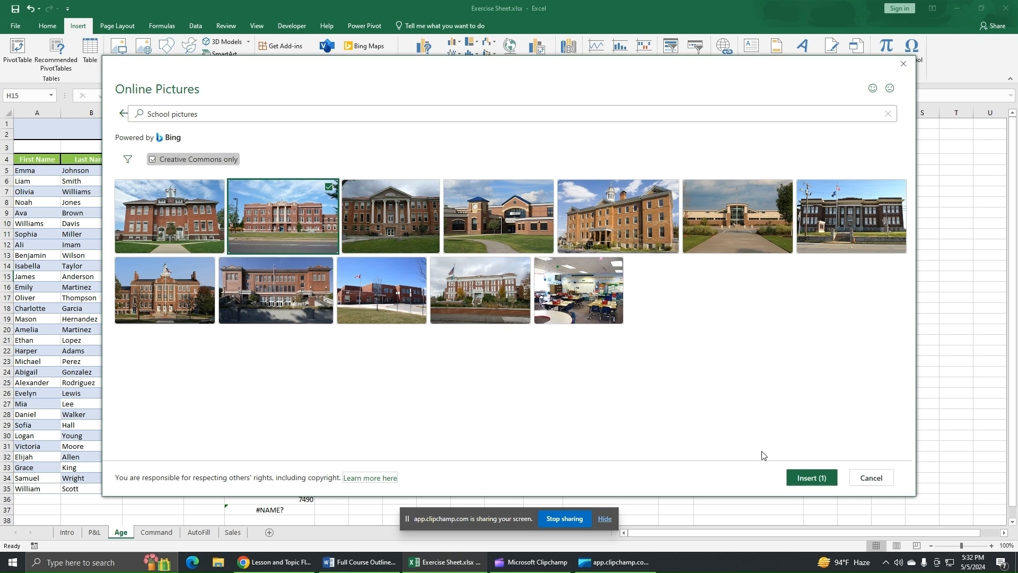
pyautogui.click(810, 483)
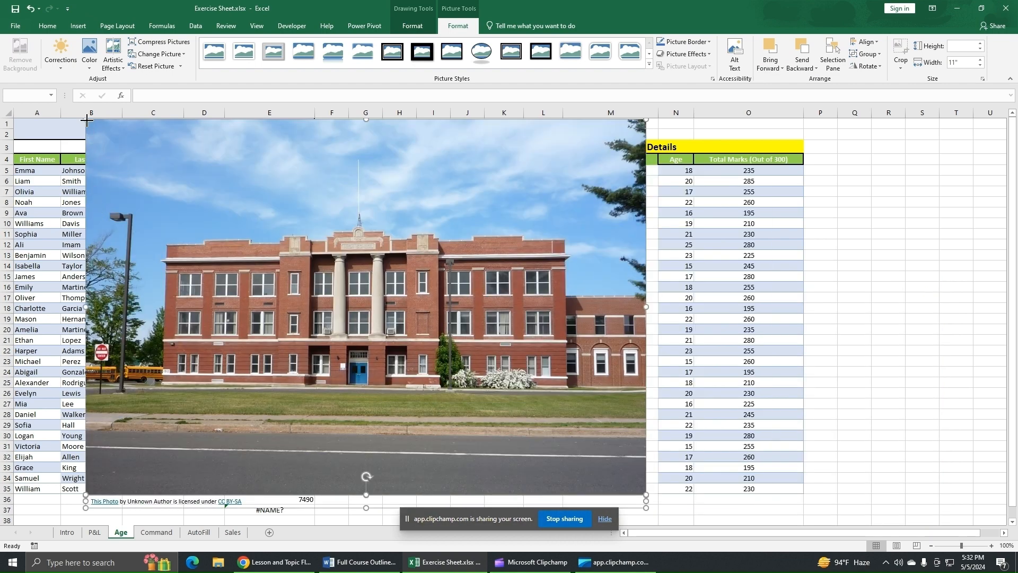
# Step: Shrink the school photo and place it below the apple in columns G to I
pyautogui.moveTo(86, 120); pyautogui.dragTo(423, 345)
pyautogui.moveTo(493, 408); pyautogui.dragTo(284, 264)
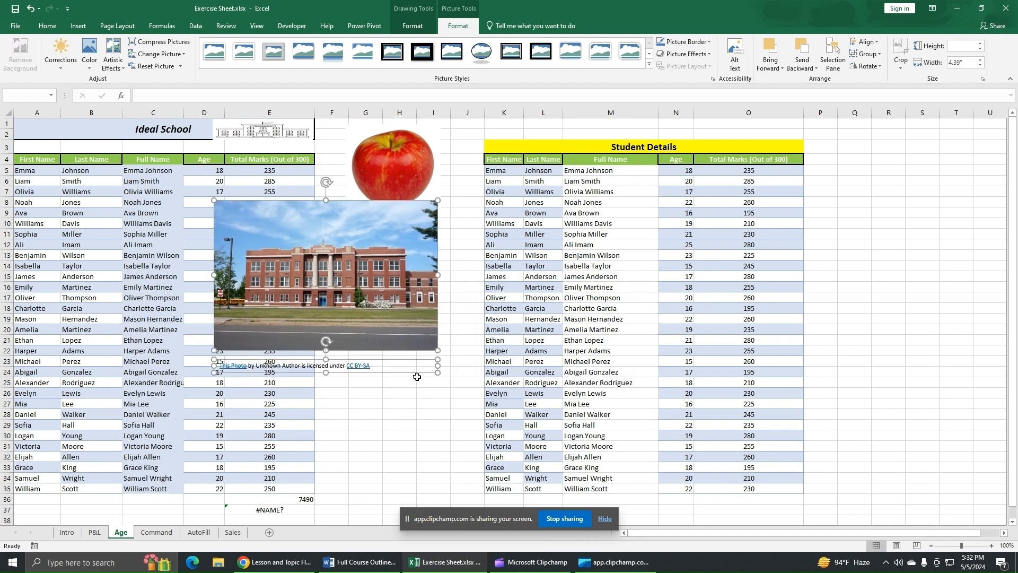
pyautogui.moveTo(438, 349); pyautogui.dragTo(416, 304)
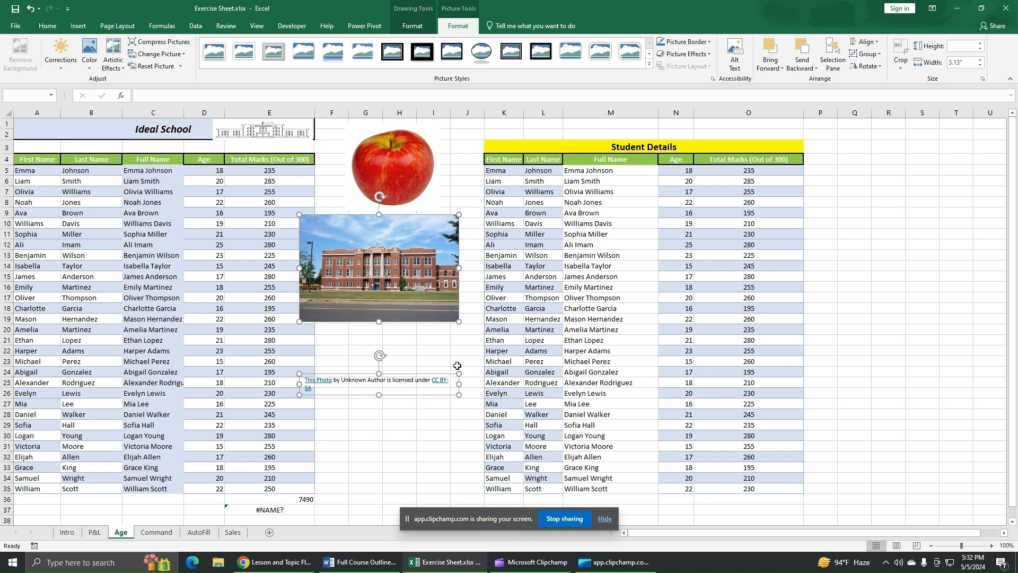
pyautogui.click(432, 350)
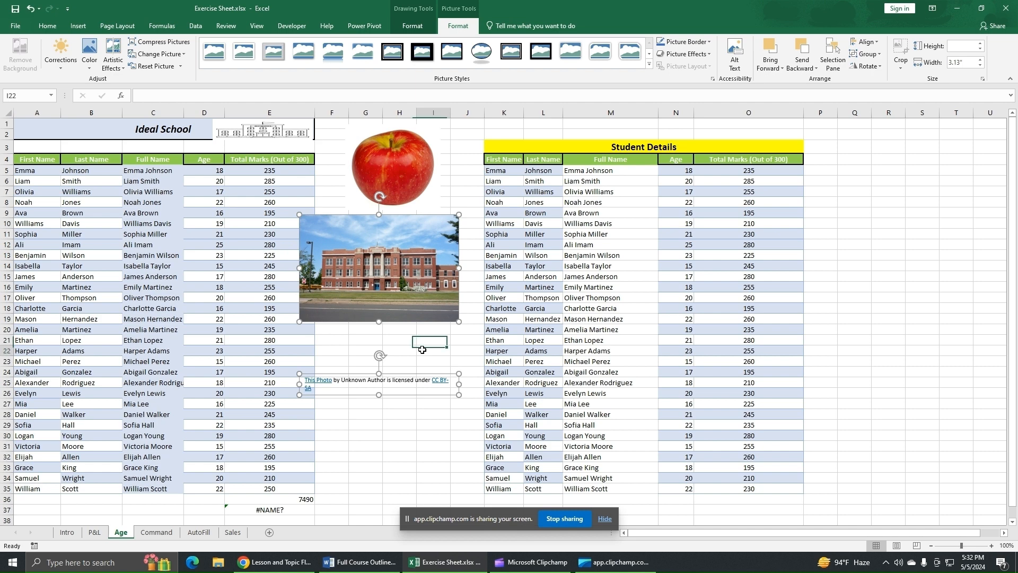
# Step: Move the school photo to the top-left corner beside the Ideal School title and shrink it
pyautogui.click(420, 388)
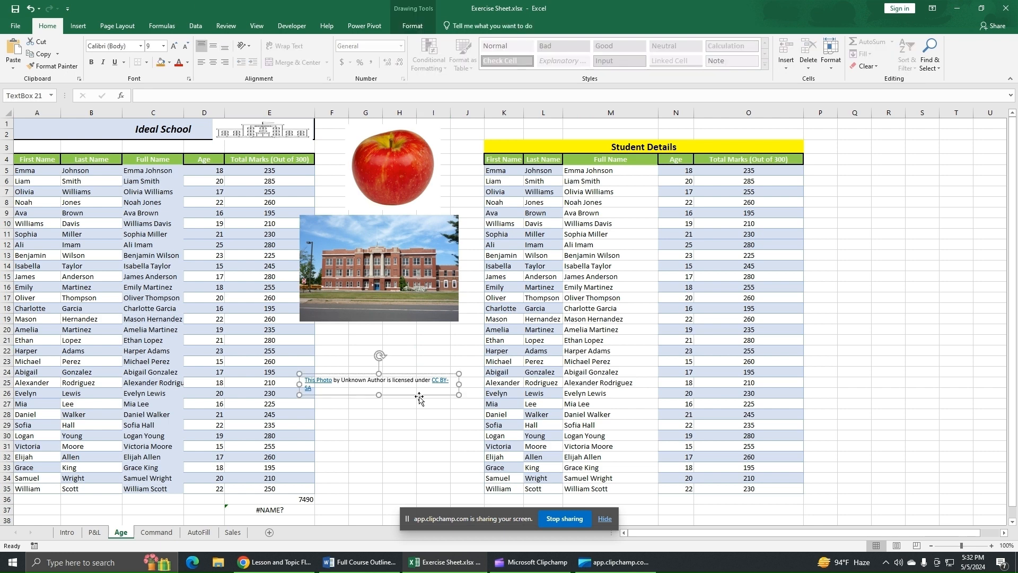
pyautogui.press('Escape')
pyautogui.click(412, 290)
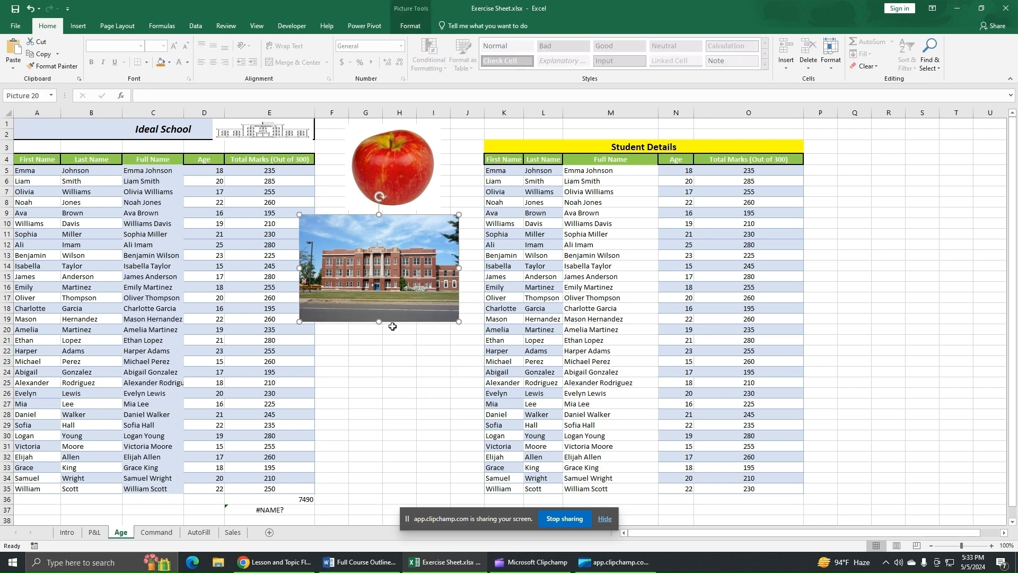
pyautogui.moveTo(378, 318); pyautogui.dragTo(125, 134)
pyautogui.moveTo(158, 139); pyautogui.dragTo(73, 138)
pyautogui.click(430, 277)
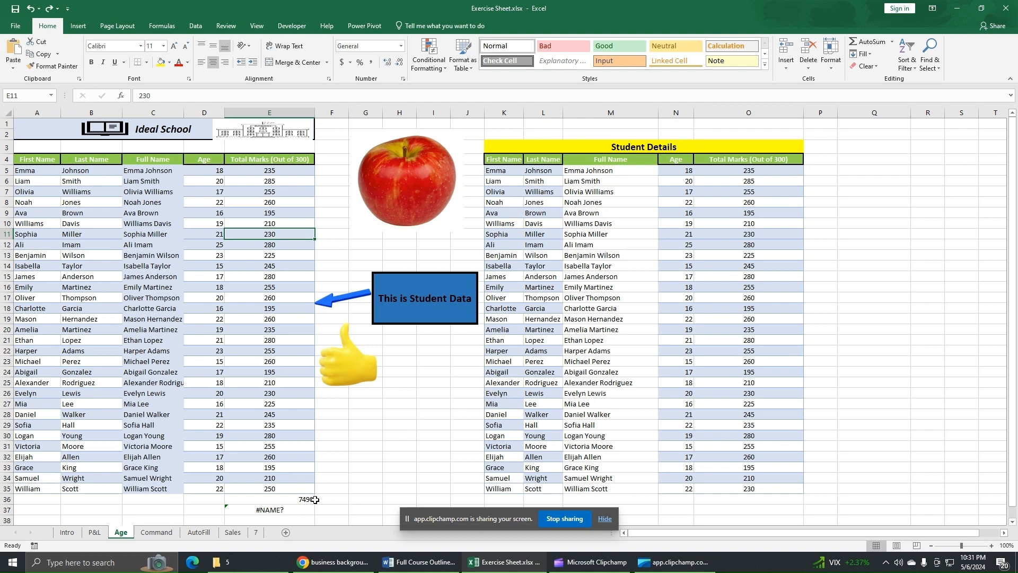
# Step: Switch to sheet 7 and set download (1).png from the Desktop as the sheet background
pyautogui.click(255, 535)
pyautogui.click(400, 303)
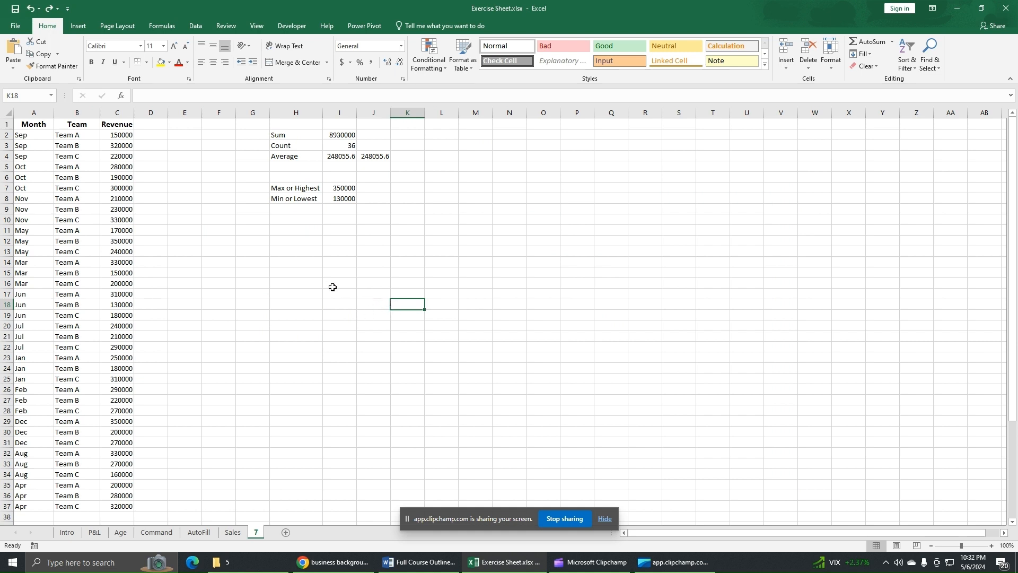
pyautogui.click(119, 29)
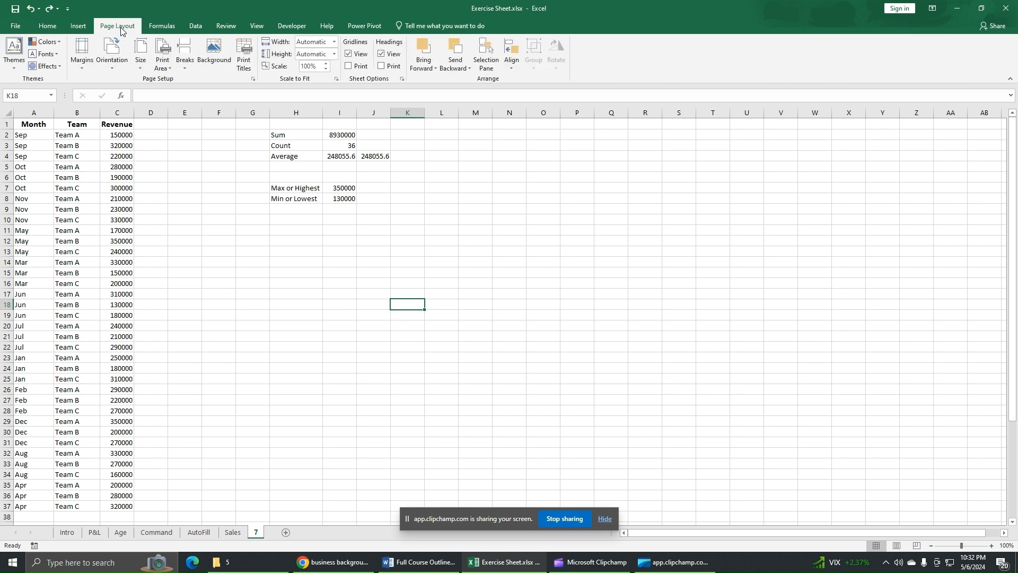
pyautogui.click(212, 64)
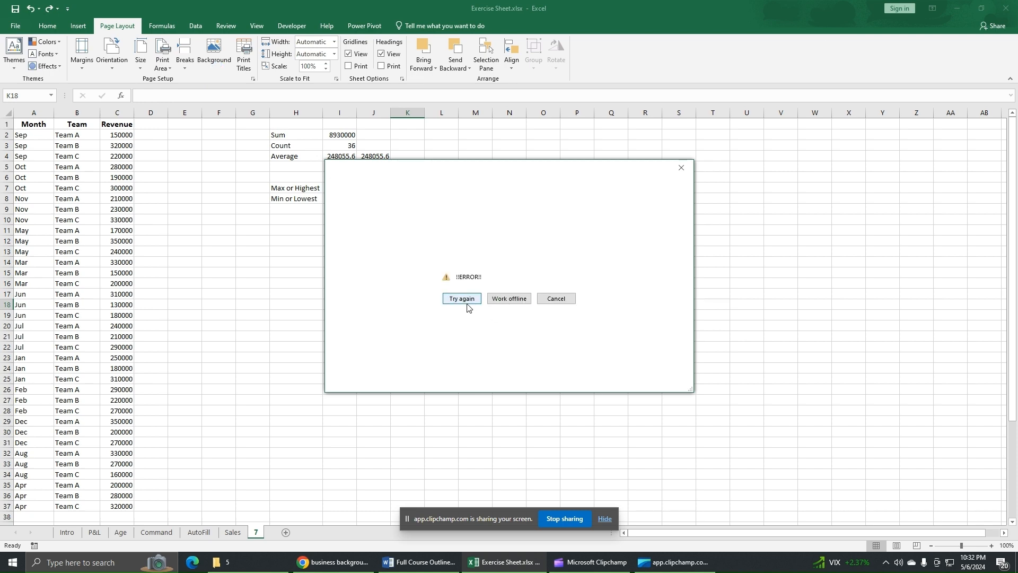
pyautogui.click(505, 300)
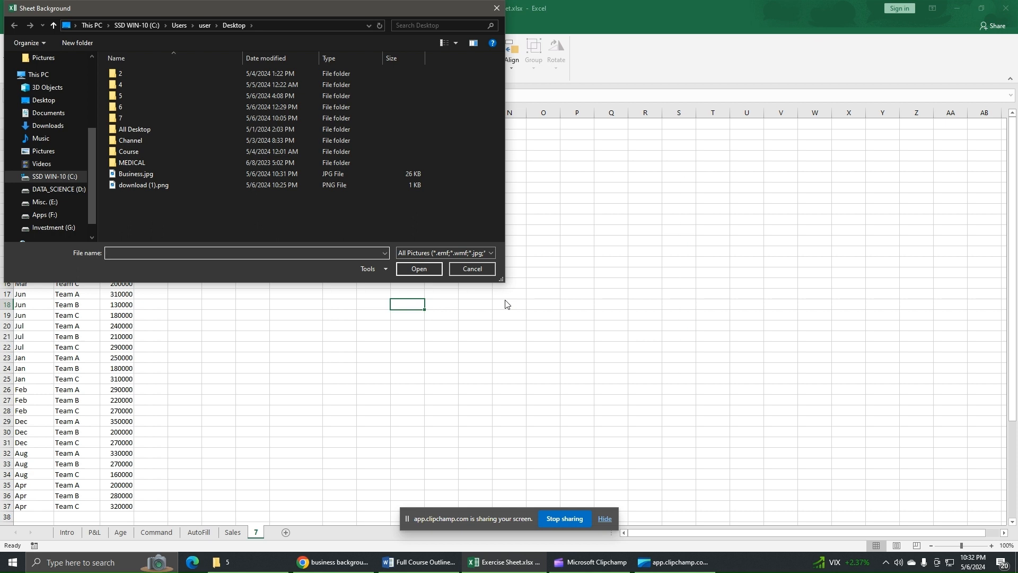
pyautogui.click(48, 105)
pyautogui.click(307, 145)
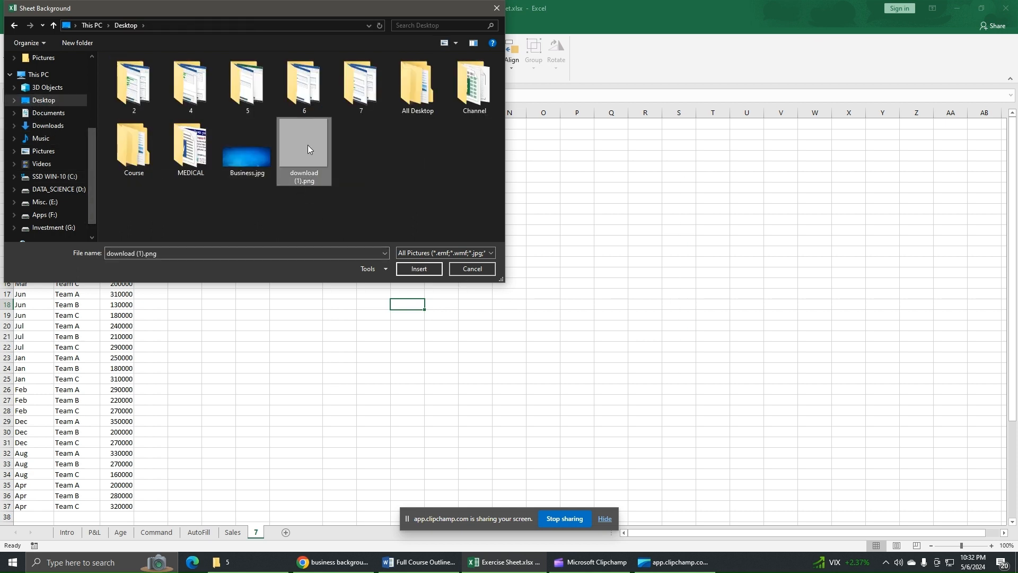
pyautogui.click(418, 268)
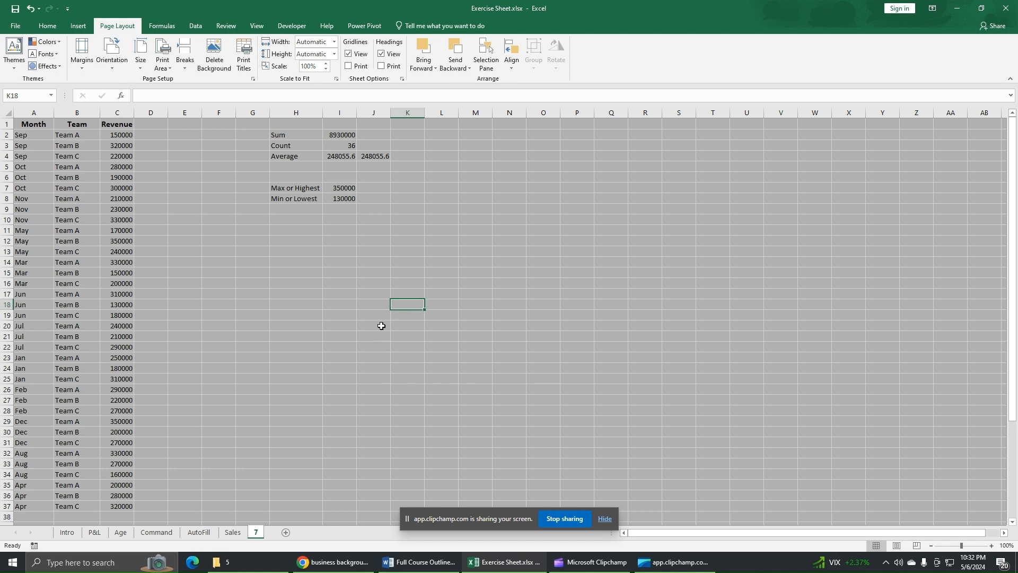
# Step: Enter sample text in cells H12 and I13 over the background, then clear both cells again
pyautogui.click(296, 242)
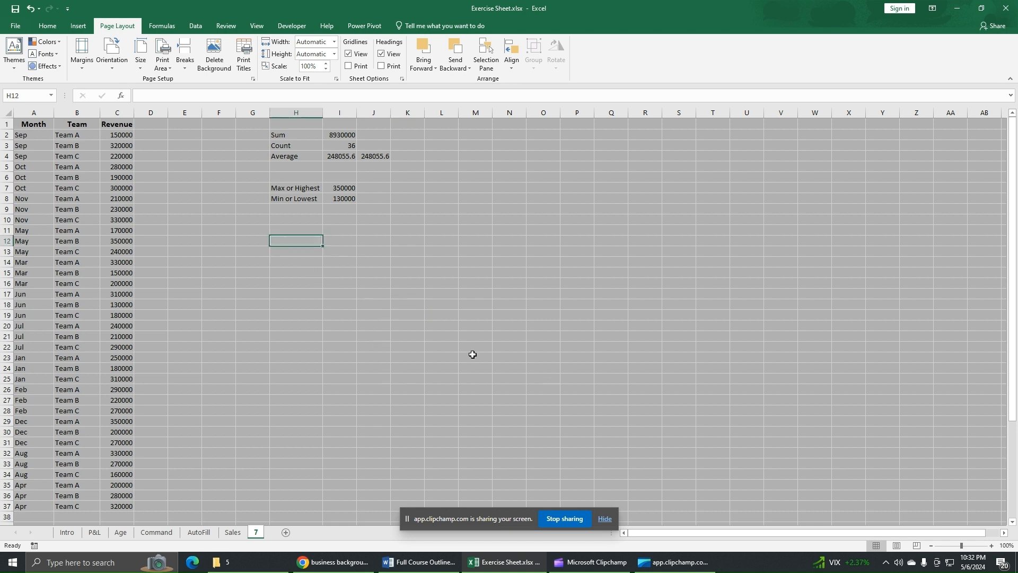
pyautogui.write('hsjhs')
pyautogui.press('Return')
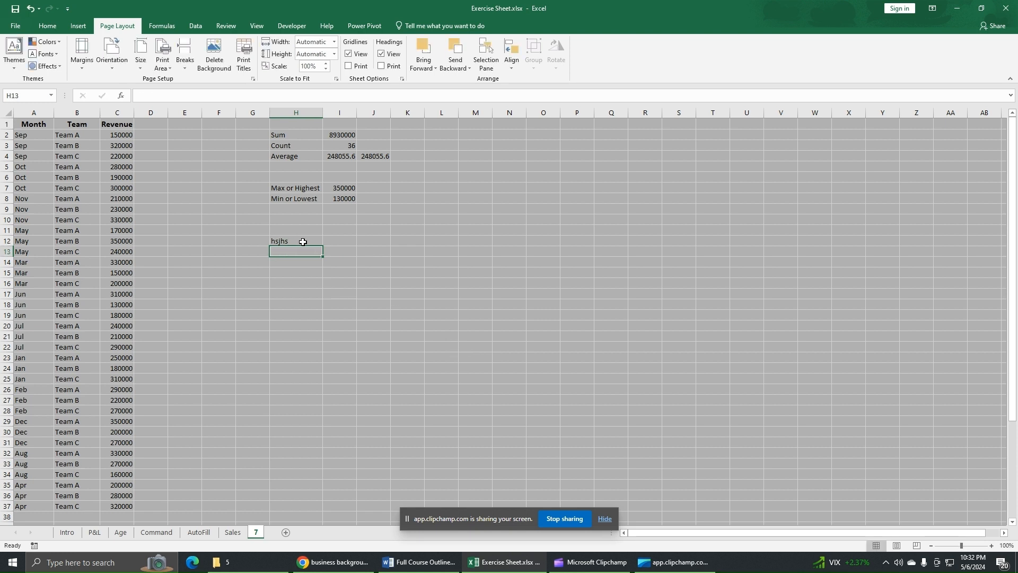
pyautogui.click(412, 242)
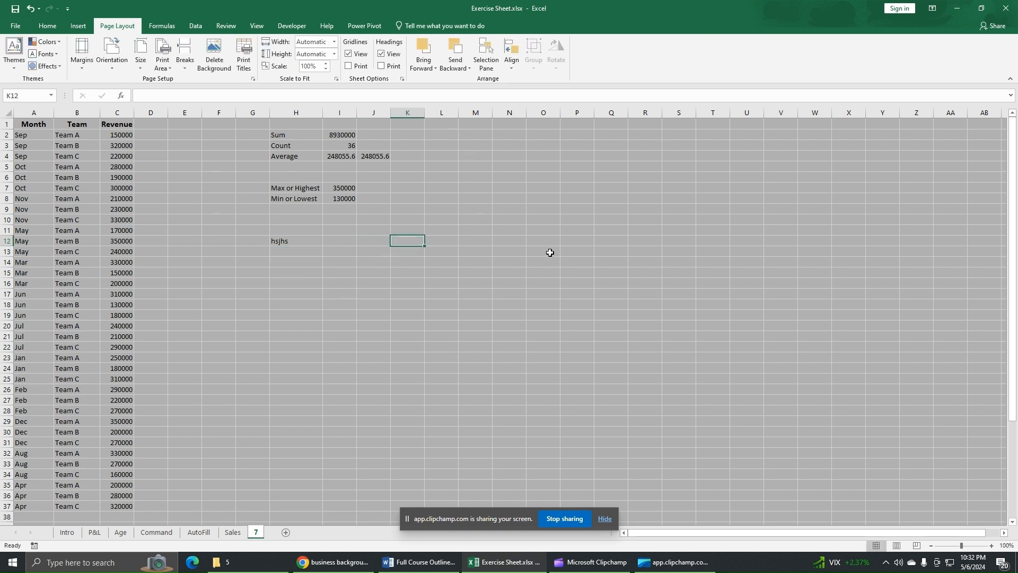
pyautogui.click(311, 239)
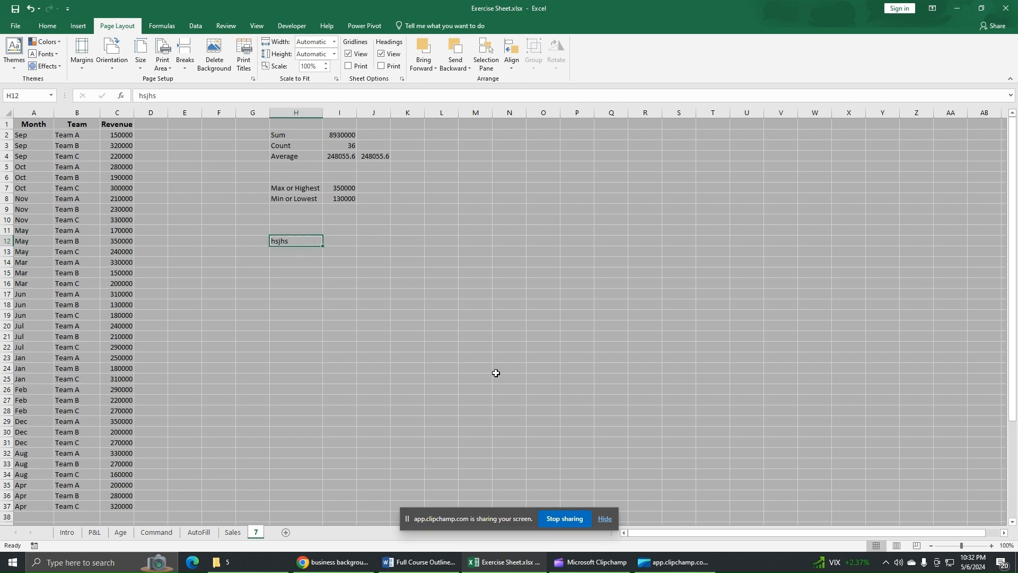
pyautogui.press('BackSpace')
pyautogui.press('Return')
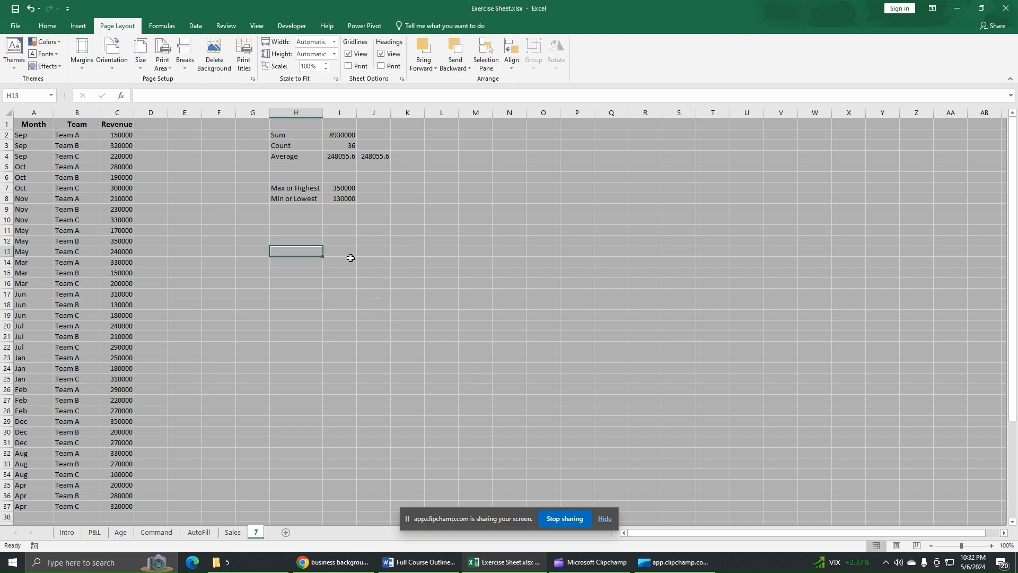
pyautogui.click(350, 254)
pyautogui.write('jdjkhkd')
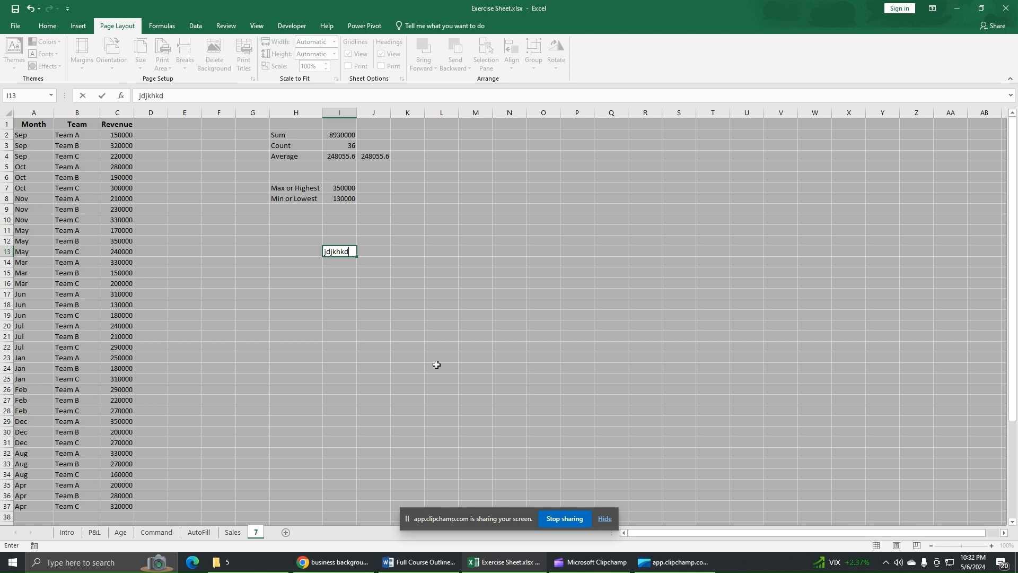
pyautogui.press('Return')
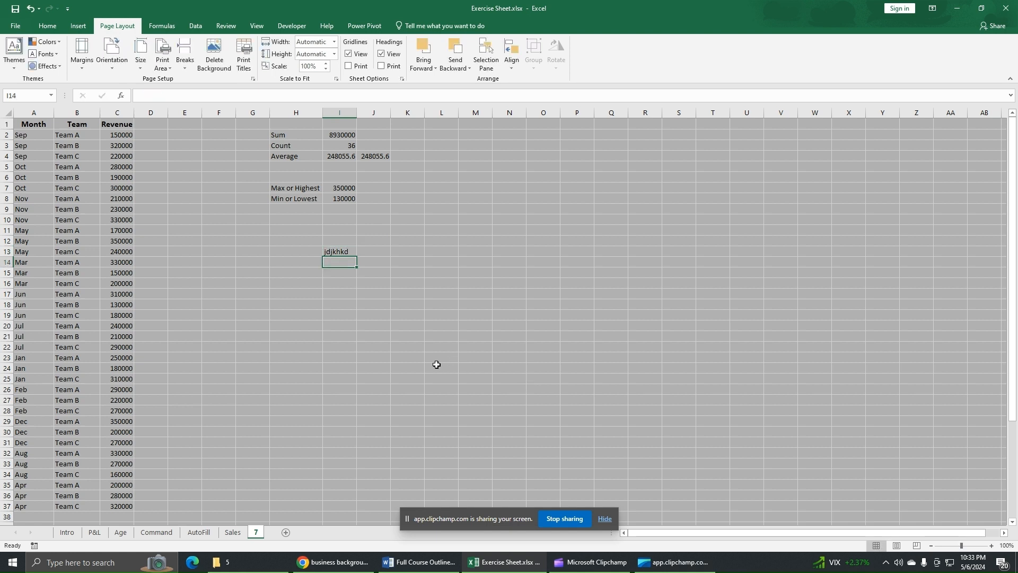
pyautogui.click(340, 251)
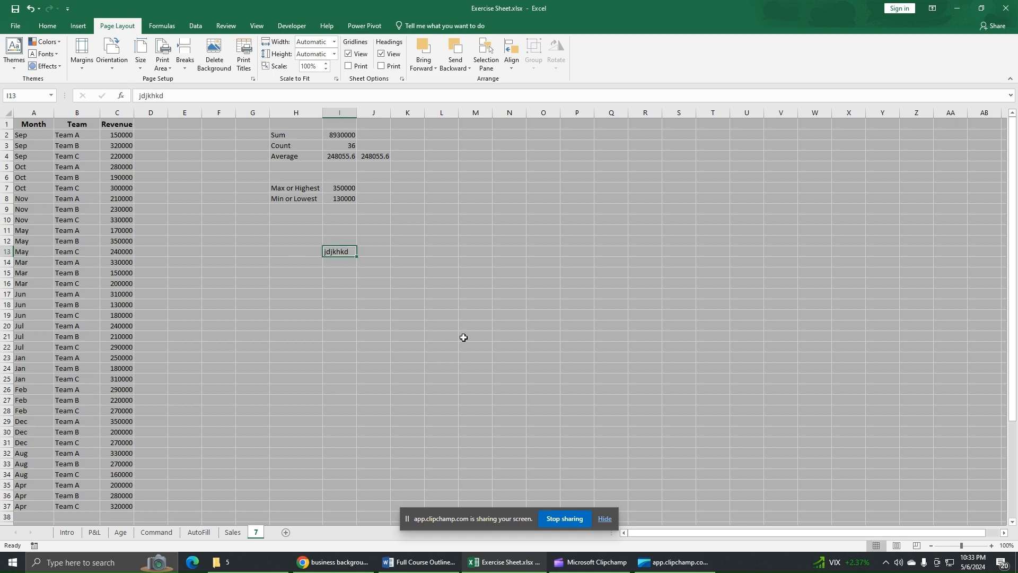
pyautogui.press('BackSpace')
pyautogui.press('Return')
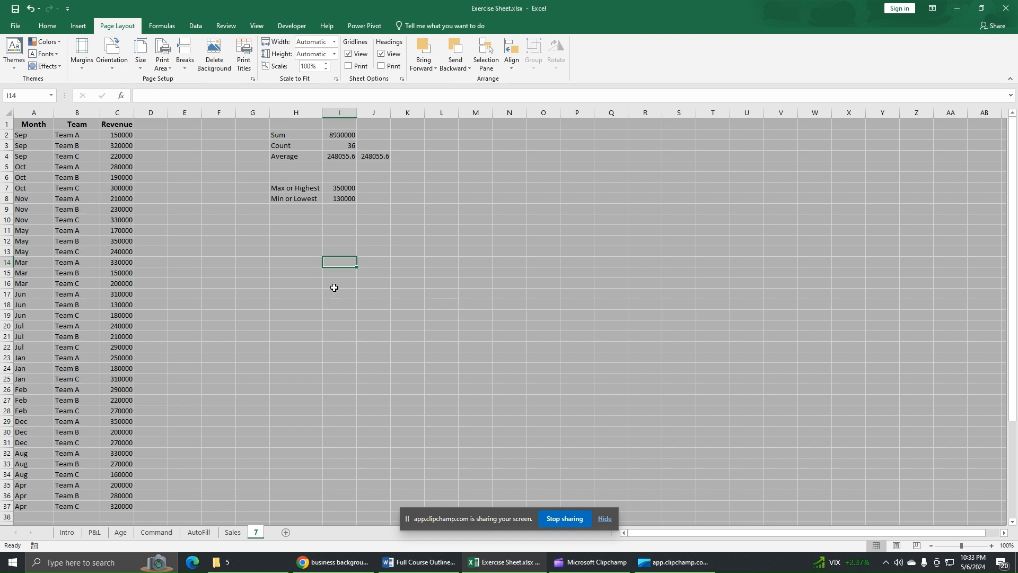
# Step: Undo the recent cell entries and the sheet background
pyautogui.click(350, 315)
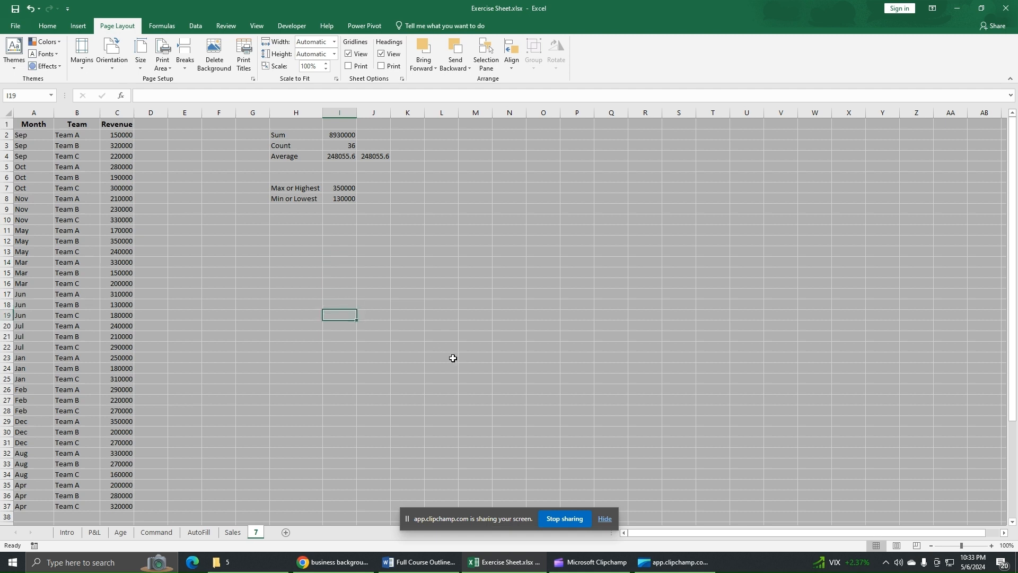
pyautogui.hotkey('ctrl', 'z')
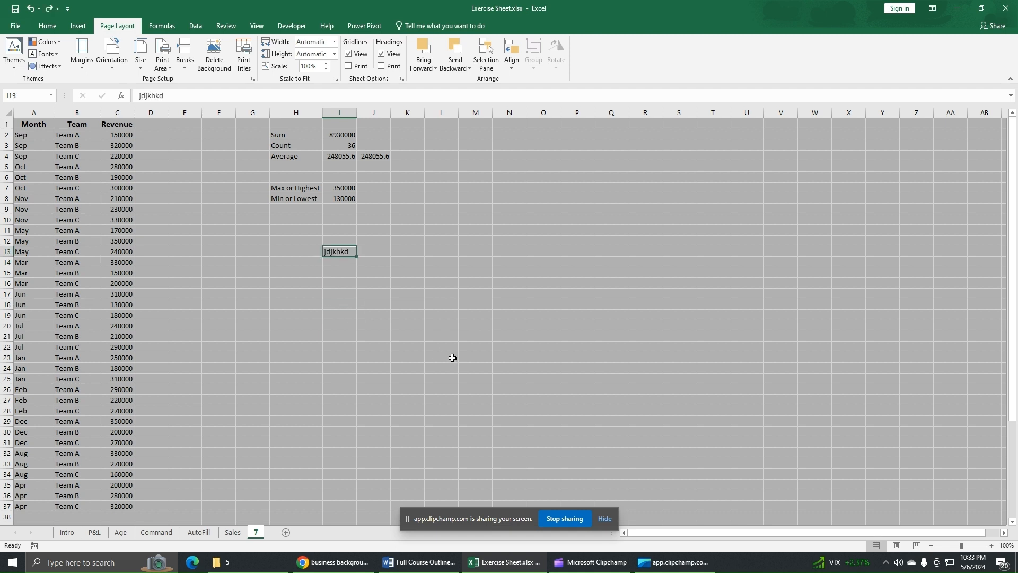
pyautogui.click(452, 357)
pyautogui.hotkey('ctrl', 'z')
pyautogui.hotkey('ctrl', 'y')
pyautogui.hotkey('ctrl', 'z')
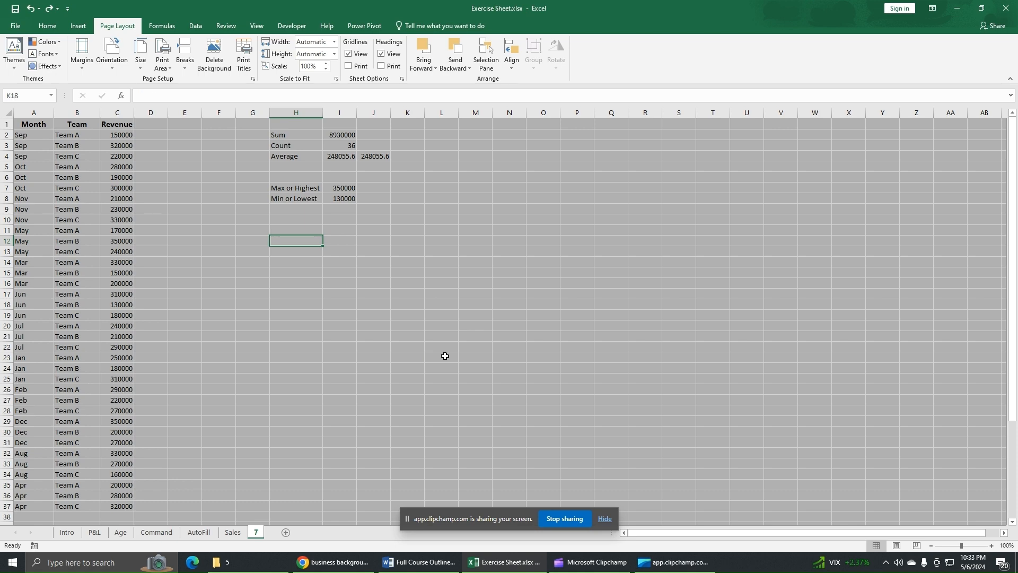
pyautogui.hotkey('ctrl', 'z')
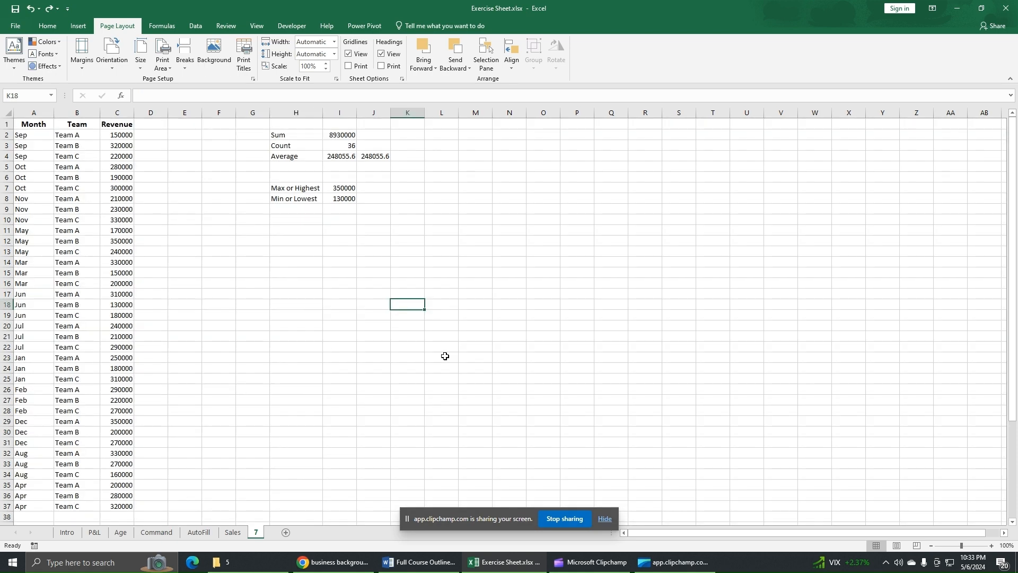
# Step: Draw a rectangle shape over the sheet and resize it to cover columns A to C, rows 1 to 37
pyautogui.click(80, 27)
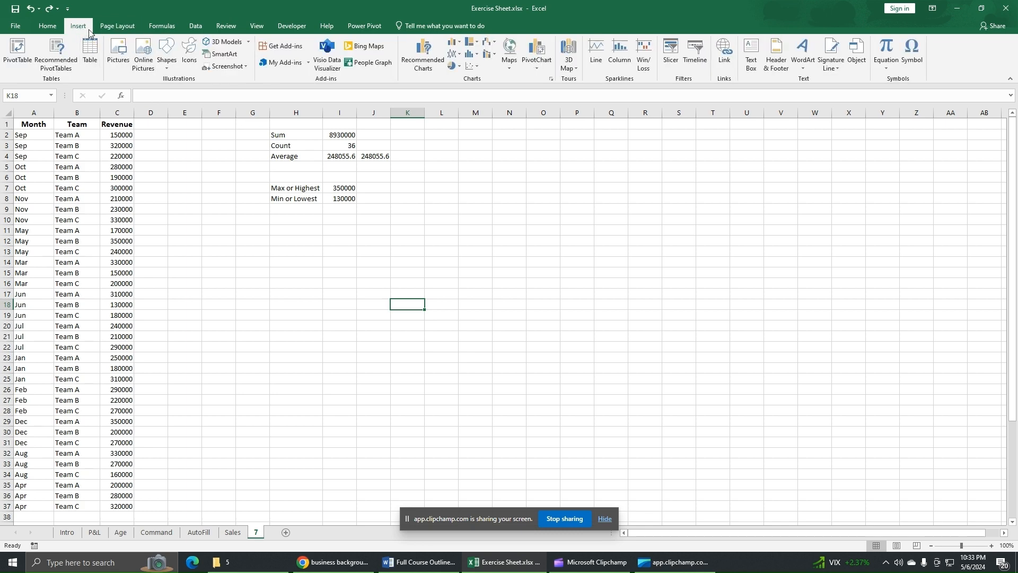
pyautogui.click(167, 53)
pyautogui.click(195, 100)
pyautogui.moveTo(14, 119); pyautogui.dragTo(992, 514)
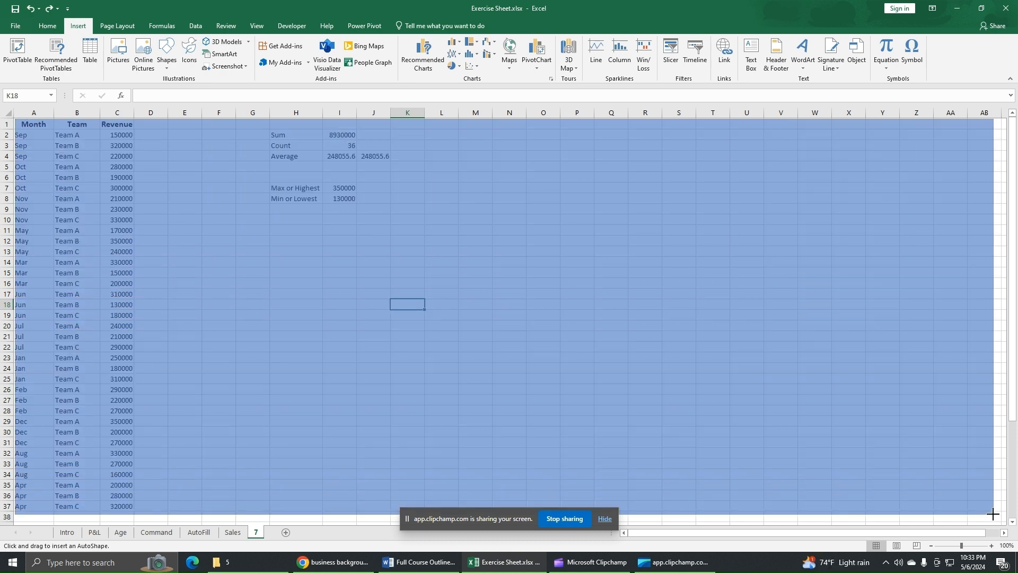
pyautogui.moveTo(993, 513)
pyautogui.mouseDown()
pyautogui.moveTo(116, 510)
pyautogui.moveTo(134, 511)
pyautogui.mouseUp()
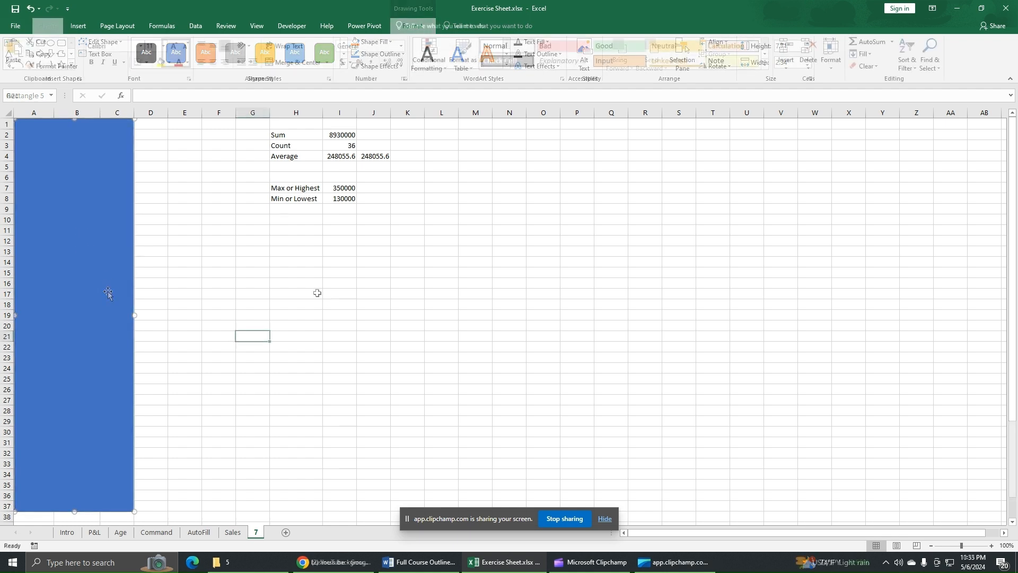
# Step: Fill the rectangle with Pic.jpg from the Desktop and set its transparency to 63%
pyautogui.click(107, 316)
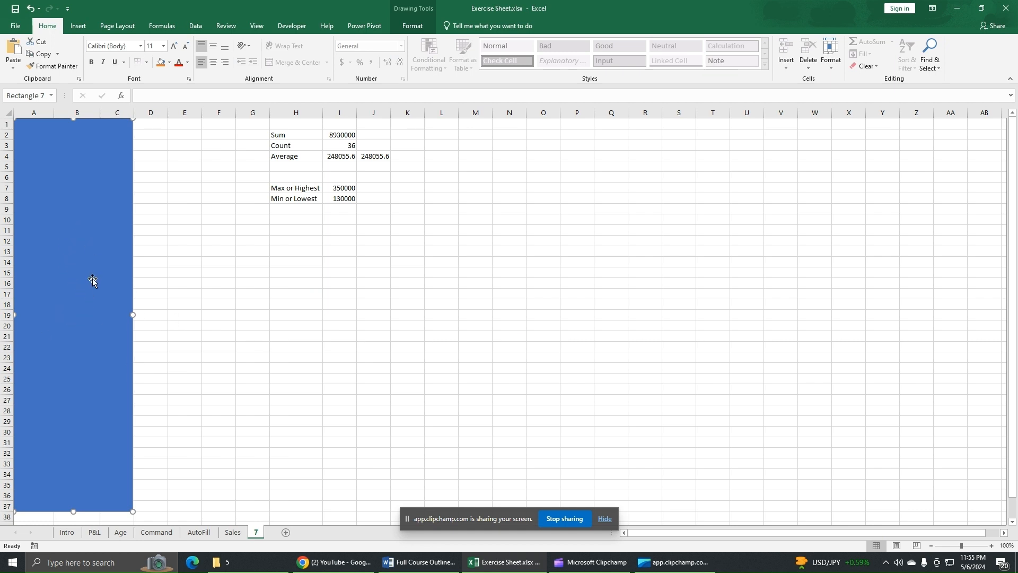
pyautogui.rightClick(68, 285)
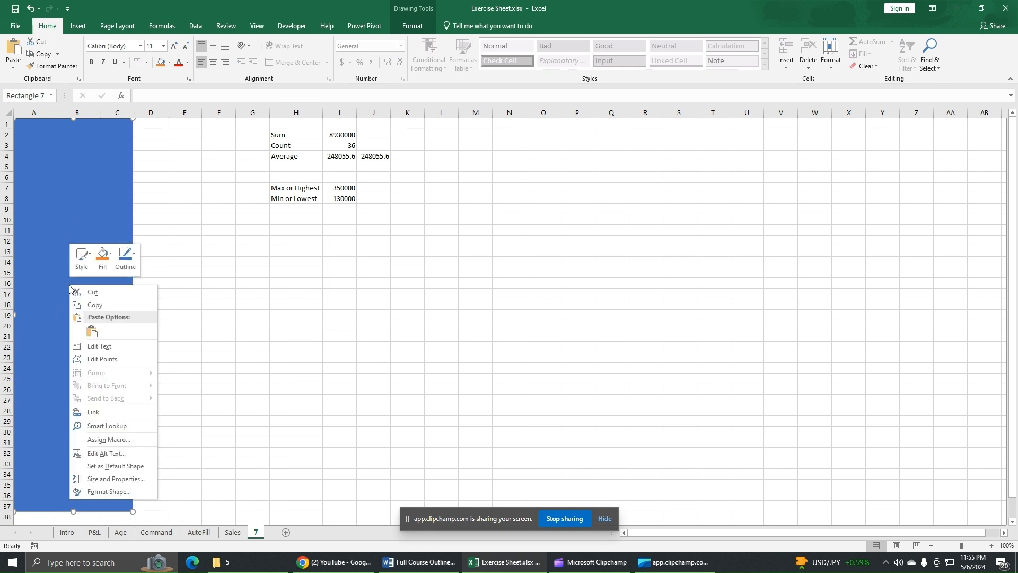
pyautogui.click(136, 494)
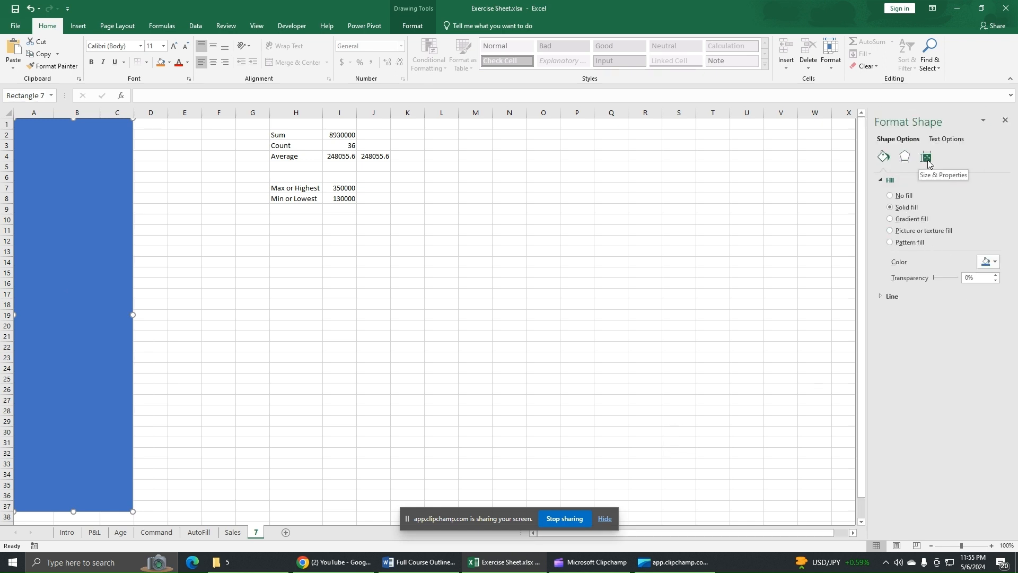
pyautogui.click(888, 181)
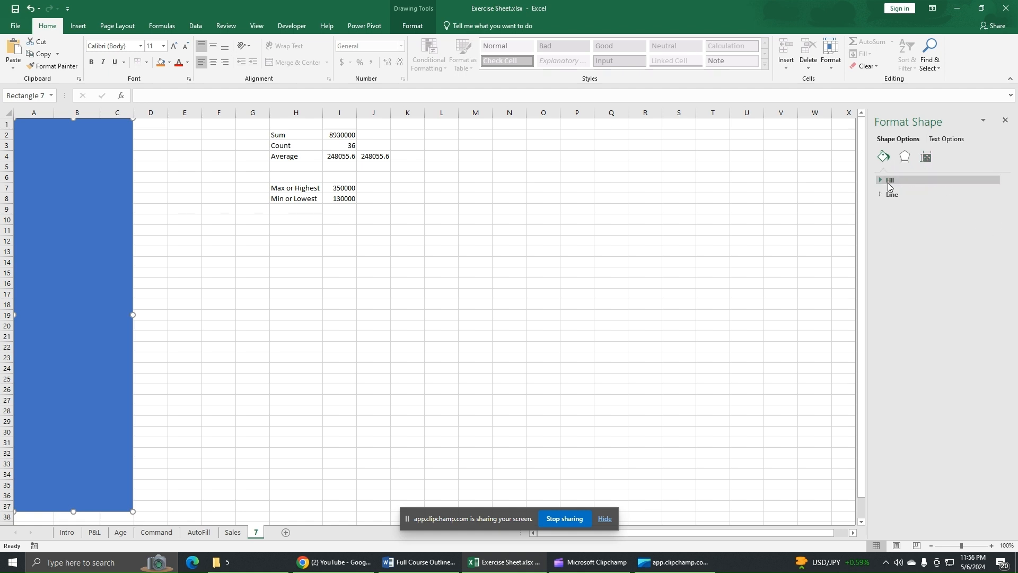
pyautogui.click(888, 182)
pyautogui.click(912, 231)
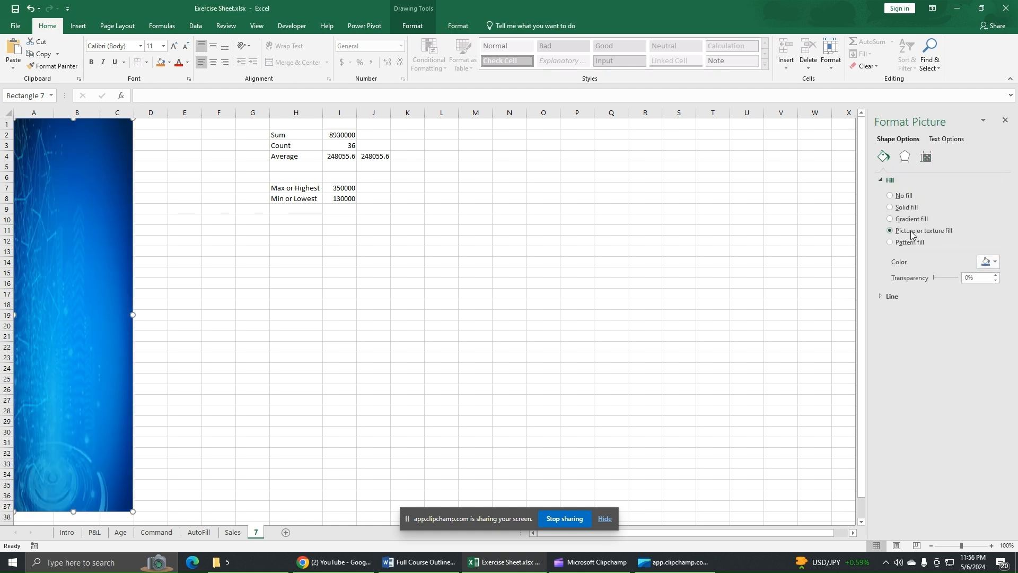
pyautogui.click(903, 273)
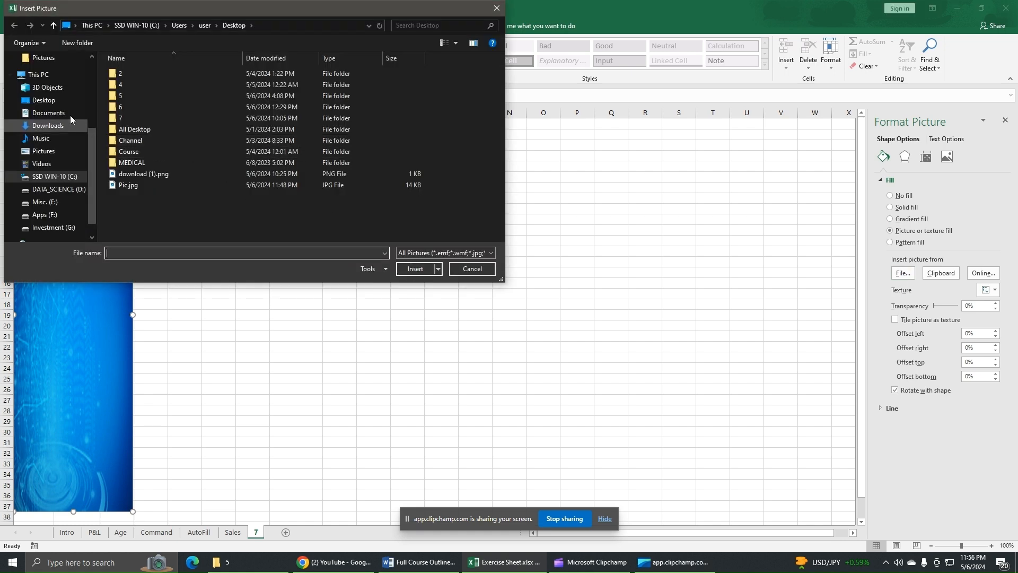
pyautogui.click(44, 100)
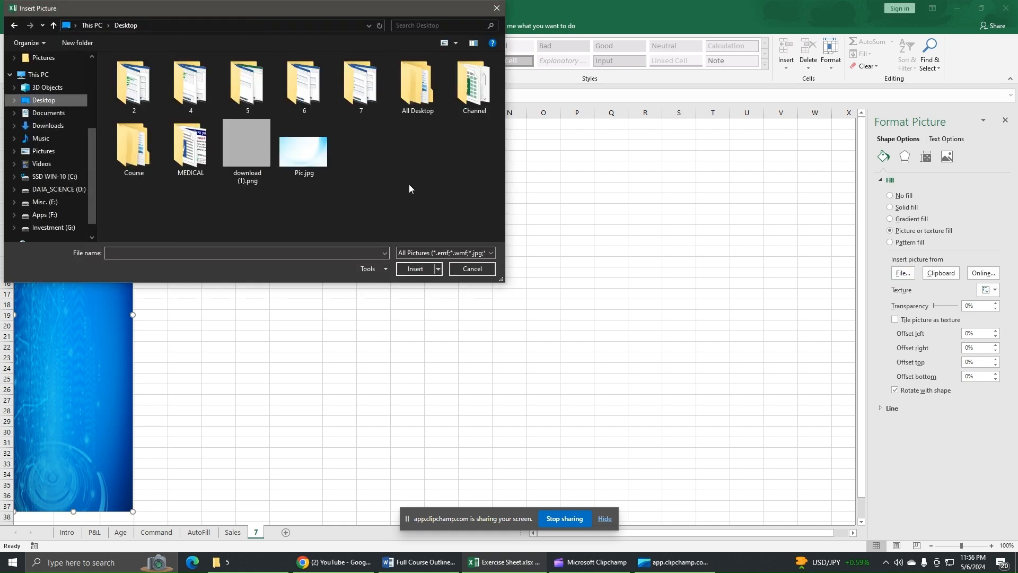
pyautogui.click(304, 154)
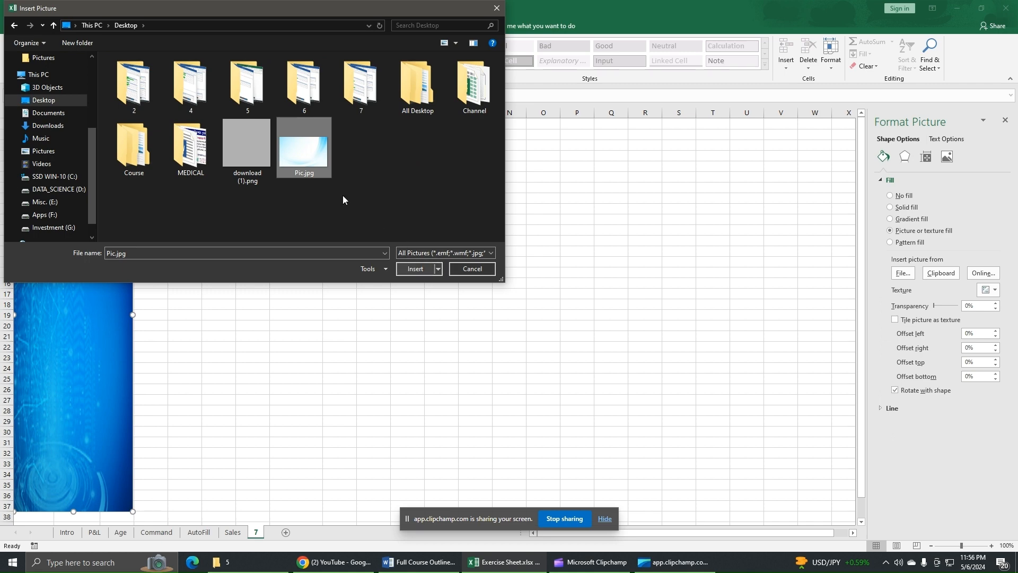
pyautogui.click(414, 269)
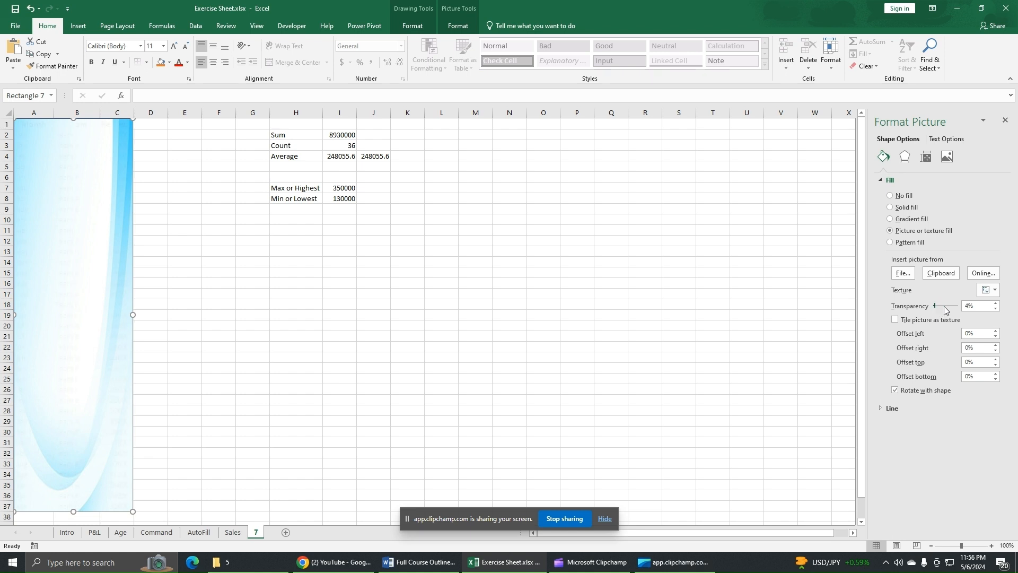
pyautogui.moveTo(944, 306); pyautogui.dragTo(950, 307)
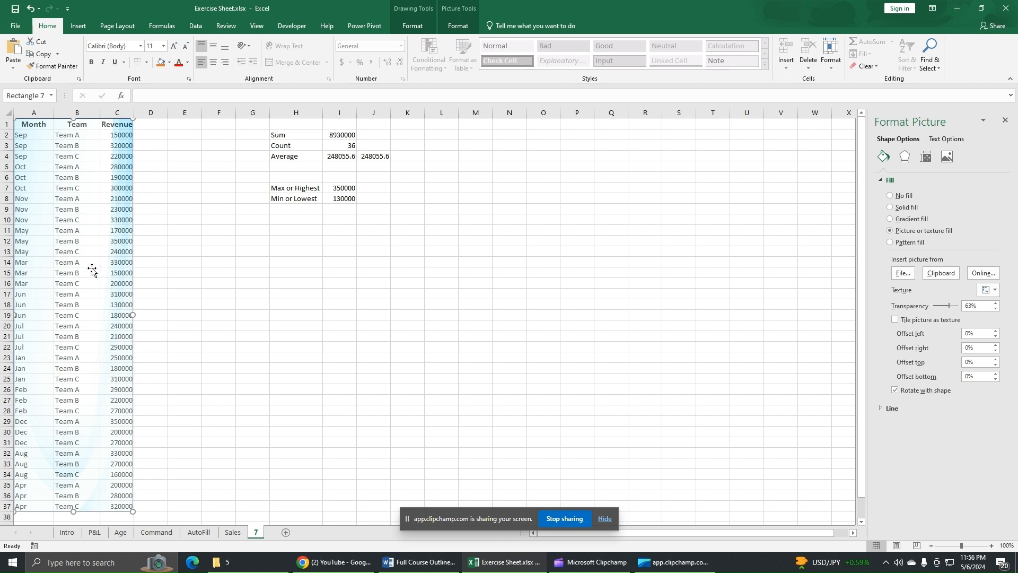
# Step: Move the picture-filled rectangle over columns H to J and back over the data in columns A to C
pyautogui.doubleClick(82, 304)
pyautogui.moveTo(78, 273); pyautogui.dragTo(264, 277)
pyautogui.click(311, 270)
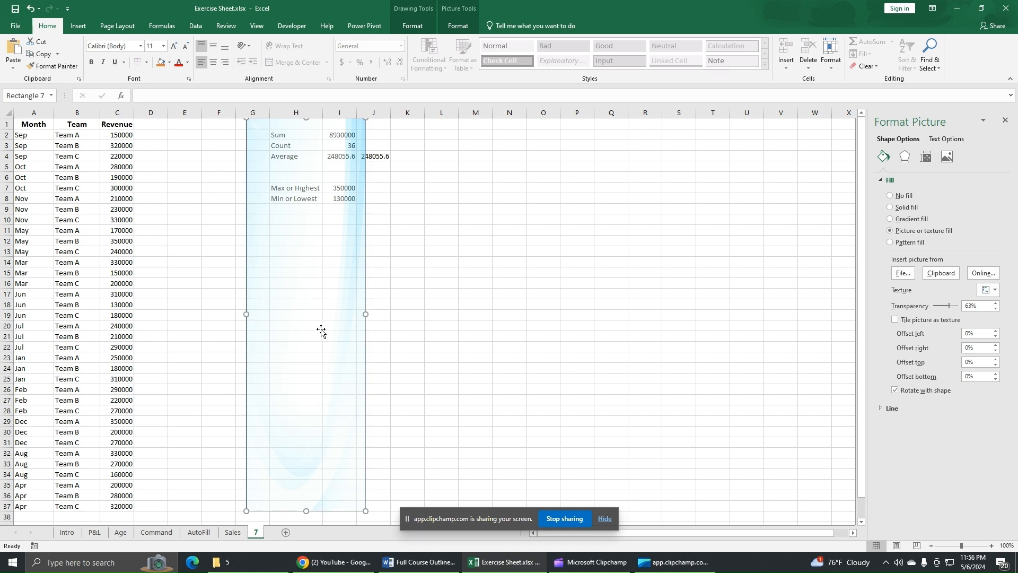
pyautogui.moveTo(313, 325); pyautogui.dragTo(342, 326)
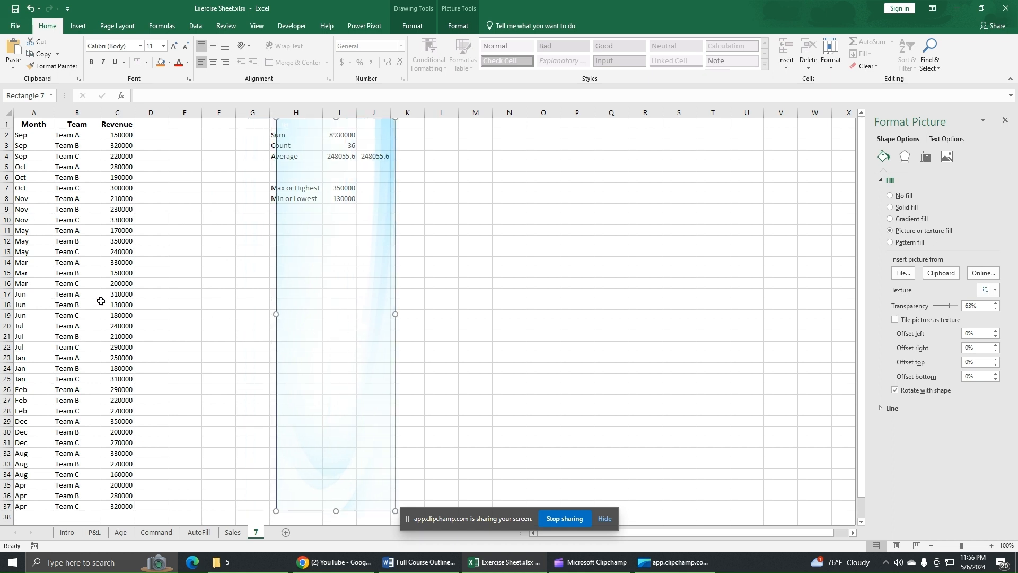
pyautogui.click(62, 176)
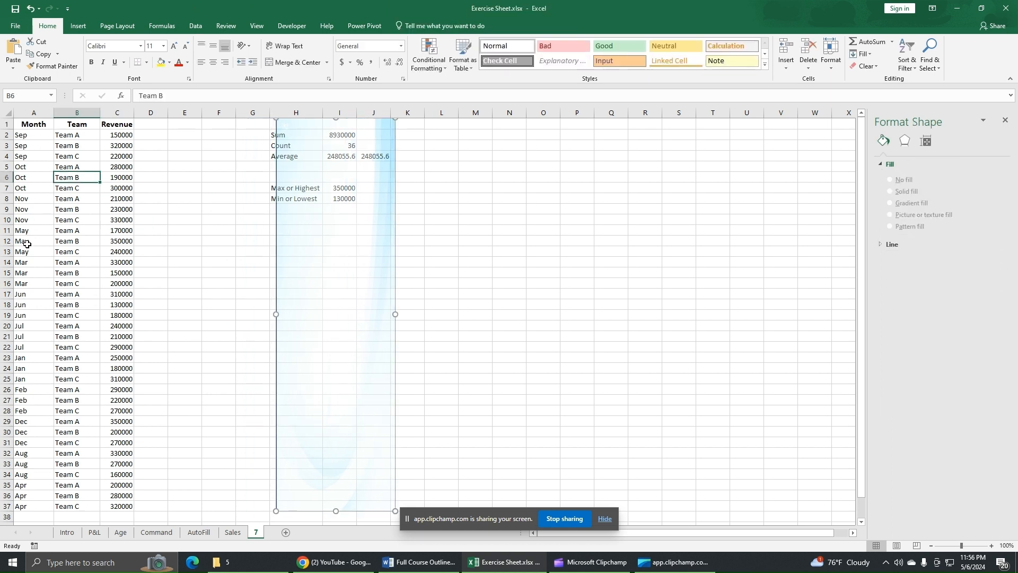
pyautogui.click(95, 262)
pyautogui.click(125, 261)
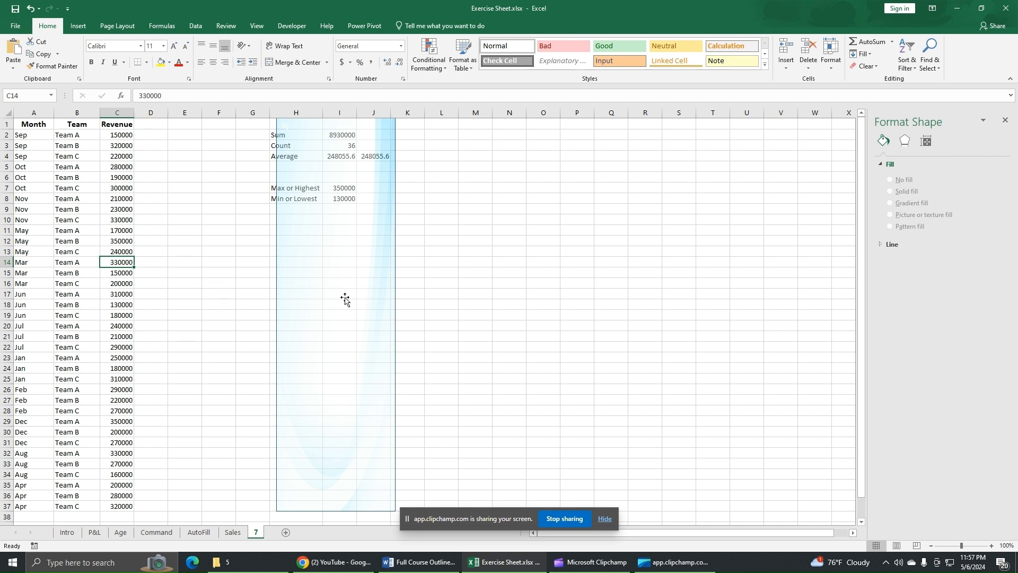
pyautogui.moveTo(345, 298); pyautogui.dragTo(135, 329)
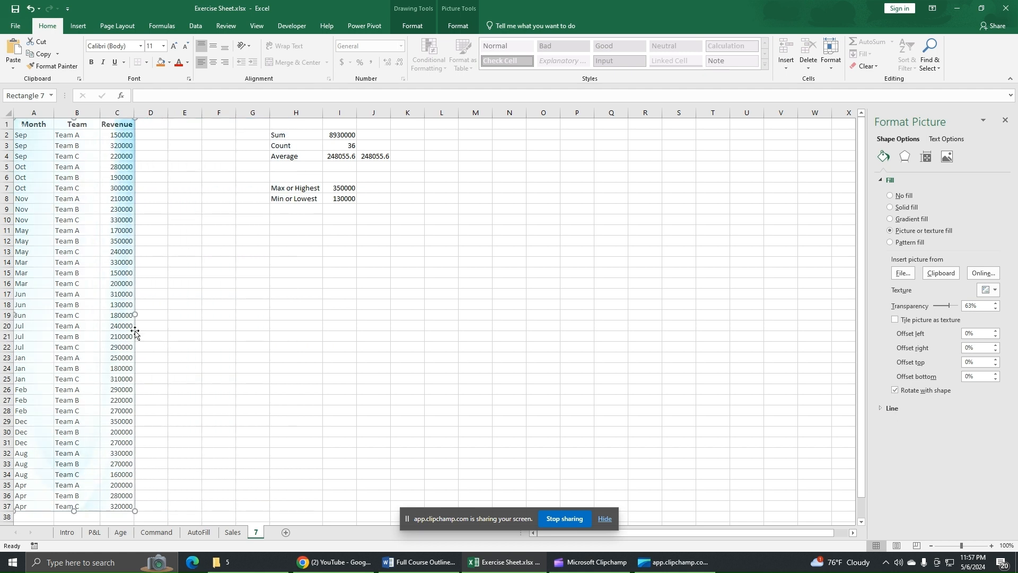